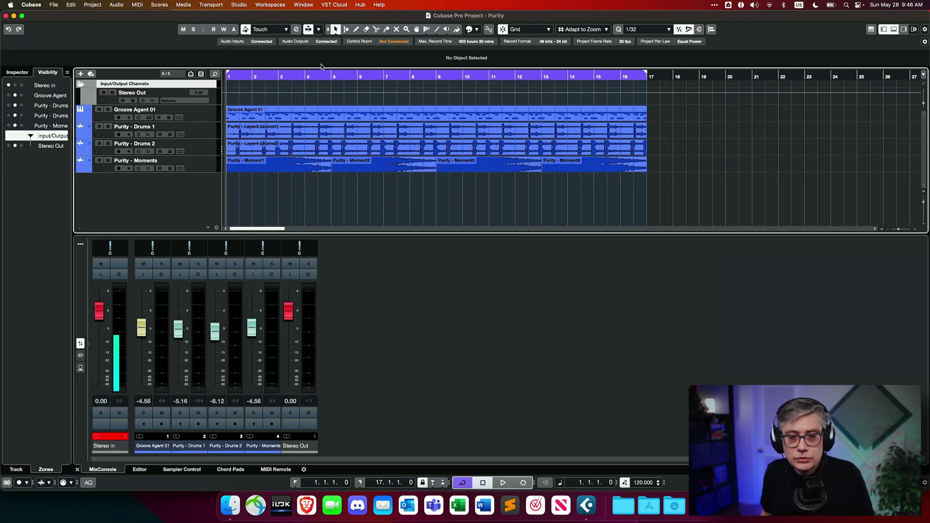
# Play the project and audition the layers by soloing and muting Purity - Moments, Groove Agent 01 and both Purity drum tracks
pyautogui.press('space')
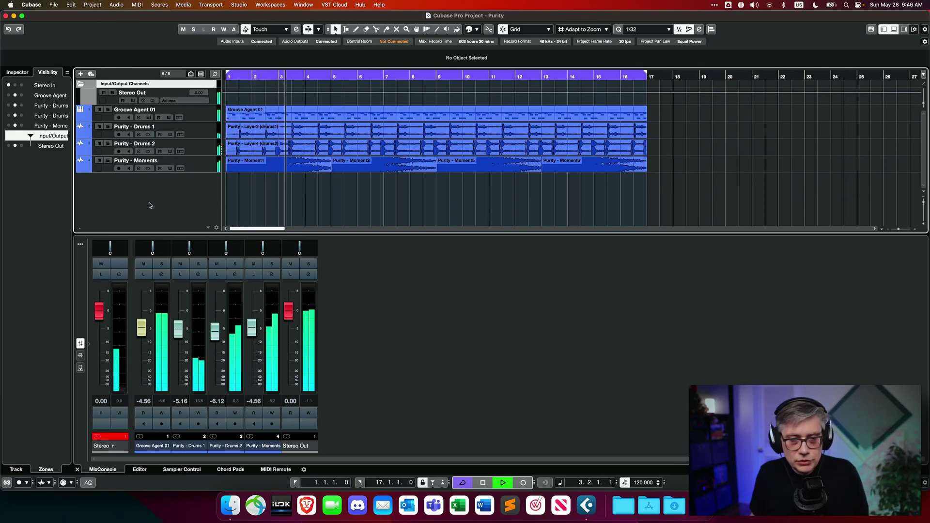
pyautogui.click(109, 161)
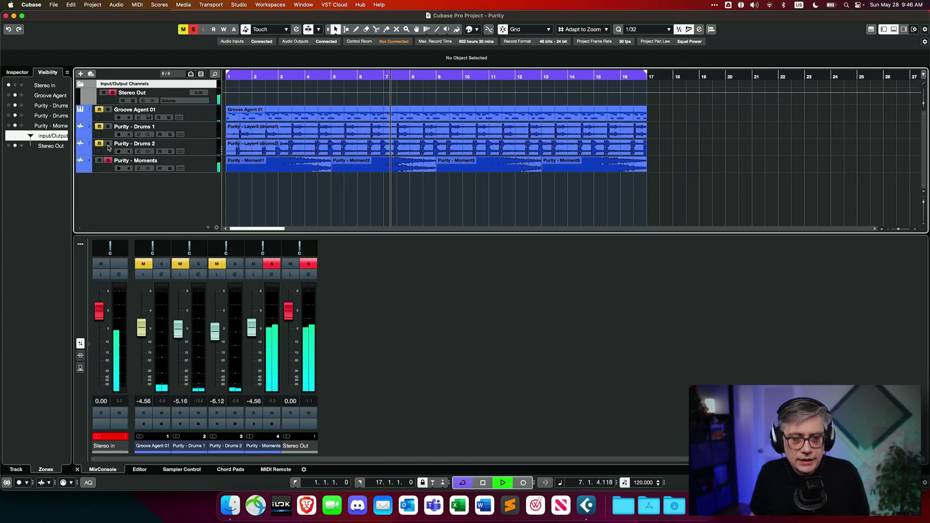
pyautogui.click(109, 110)
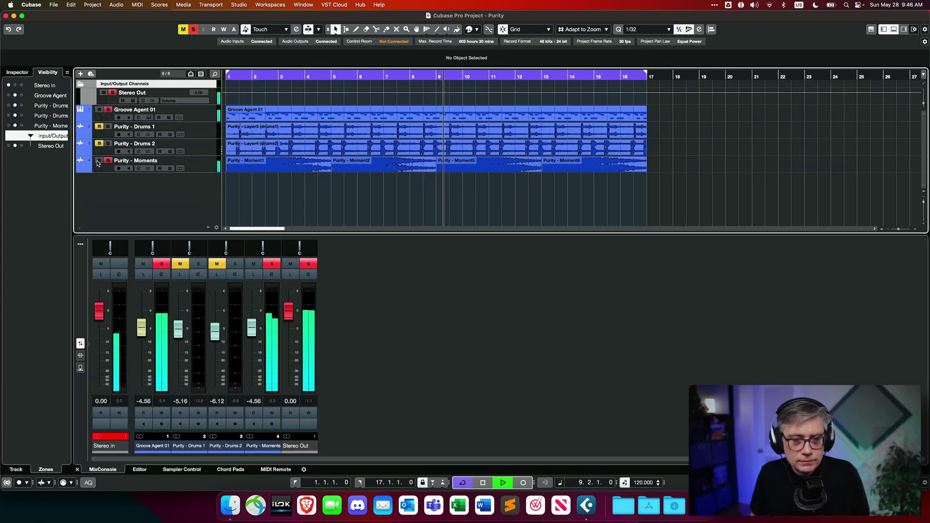
pyautogui.click(99, 161)
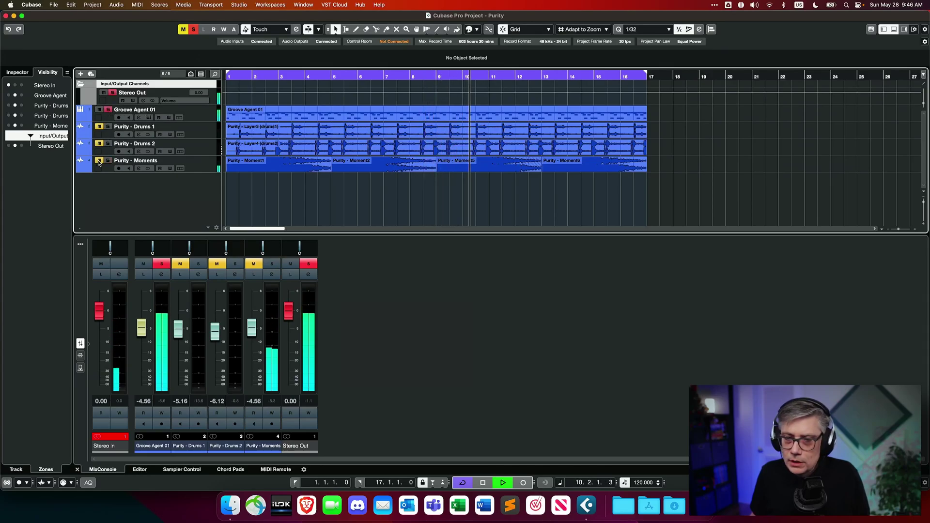
pyautogui.click(108, 127)
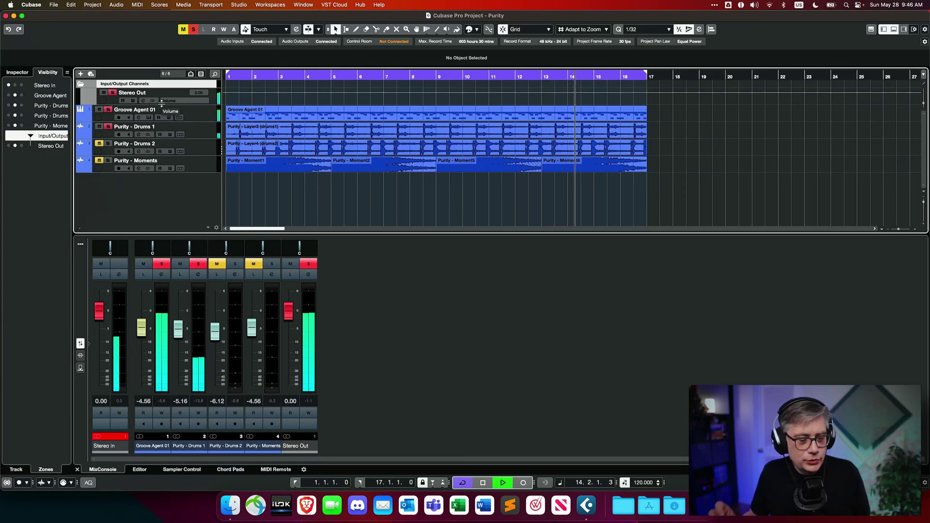
pyautogui.click(109, 144)
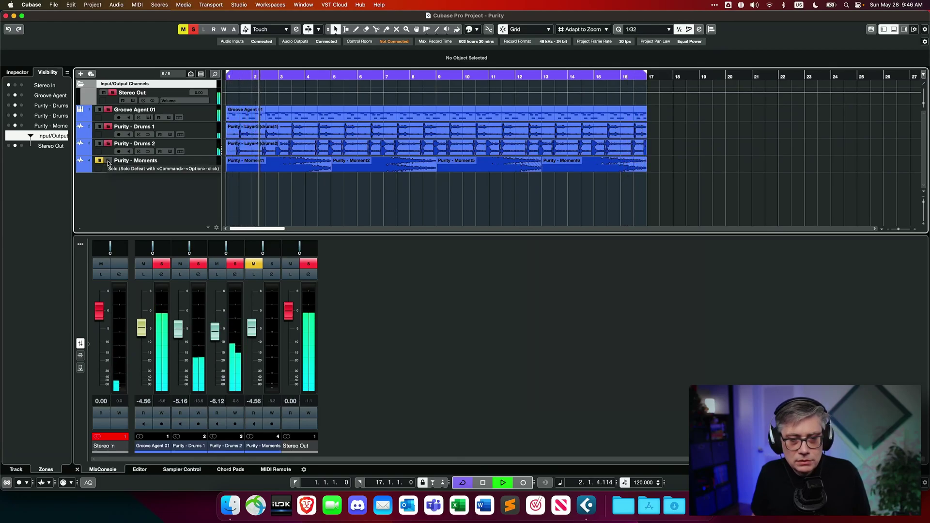
pyautogui.click(108, 162)
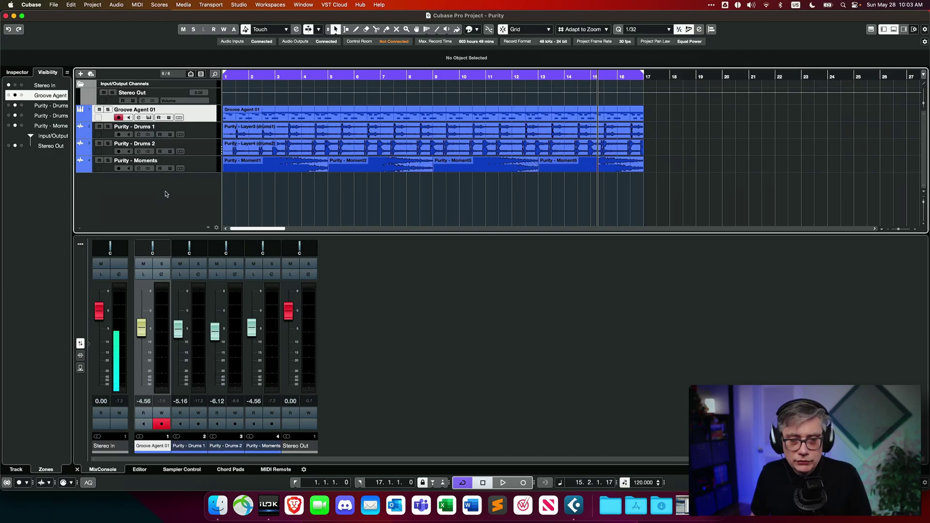
# Add one 7.1.2 group track named Atmos Bed, created inside a folder and routed to Stereo Out
pyautogui.rightClick(165, 194)
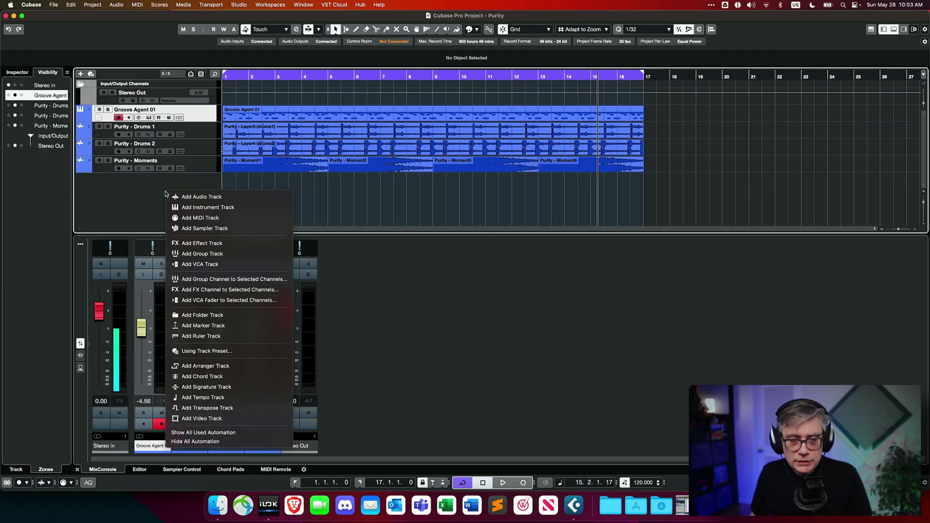
pyautogui.click(196, 256)
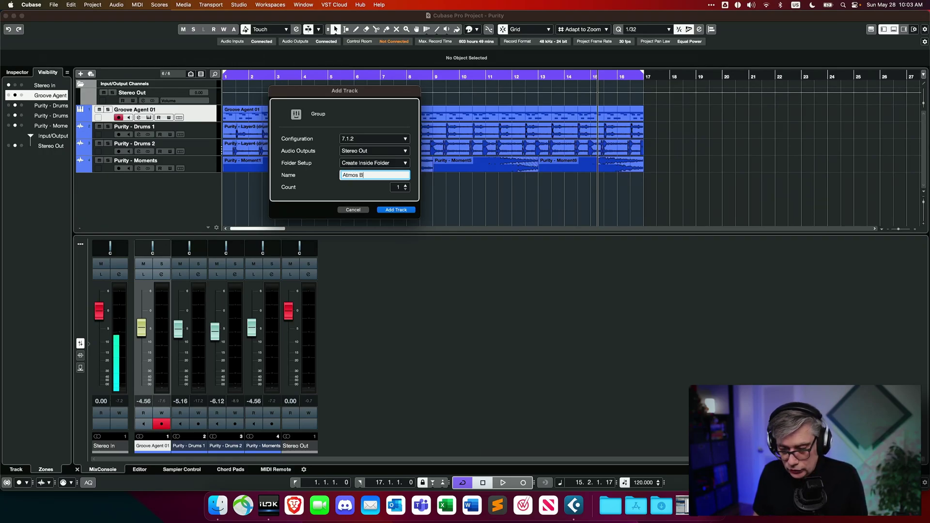
pyautogui.click(396, 210)
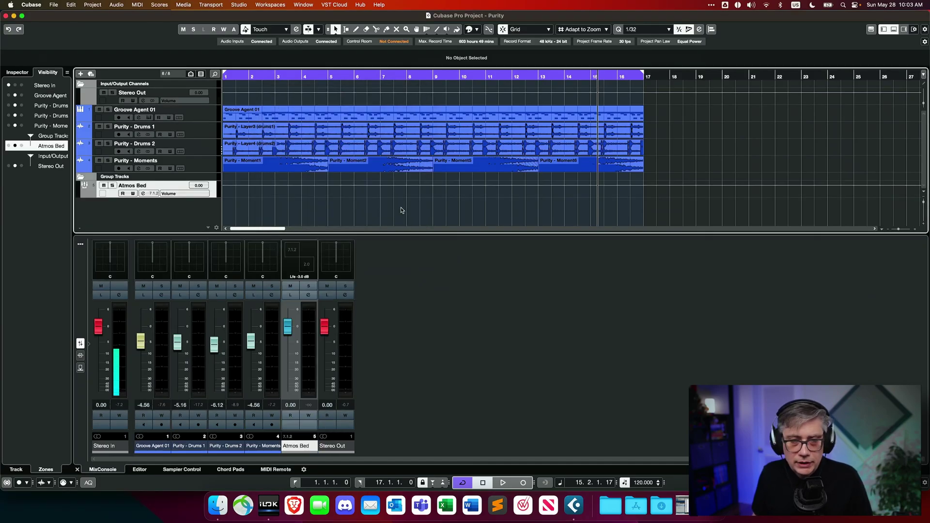
# Route the output of the Groove Agent 01 channel to the Atmos Bed group
pyautogui.click(162, 295)
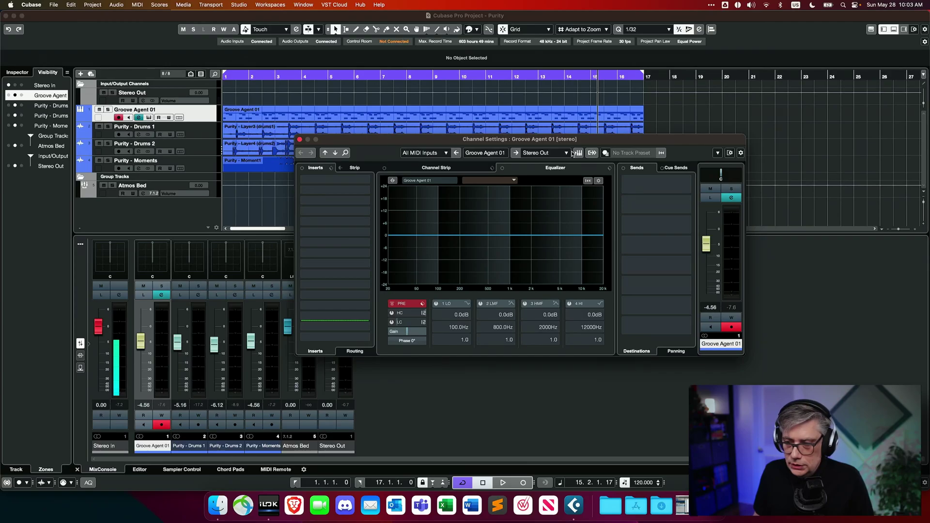
pyautogui.click(566, 154)
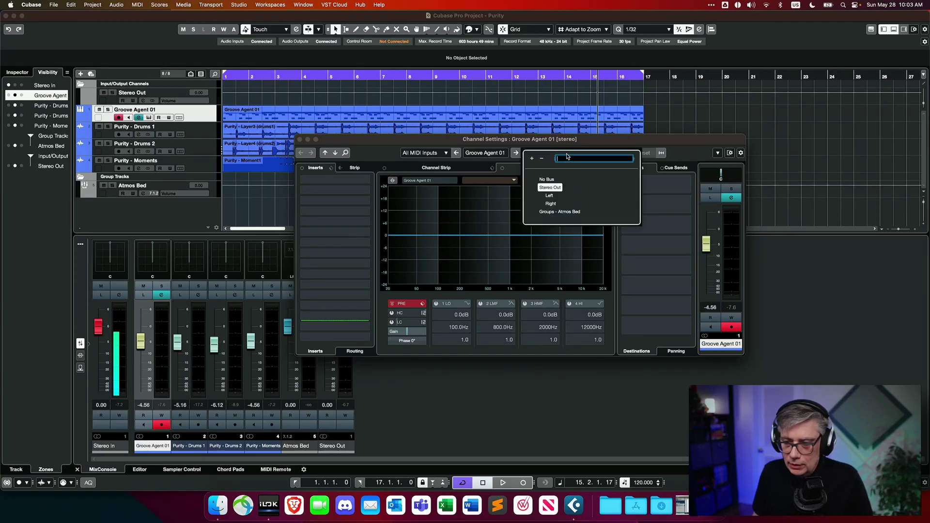
pyautogui.click(560, 212)
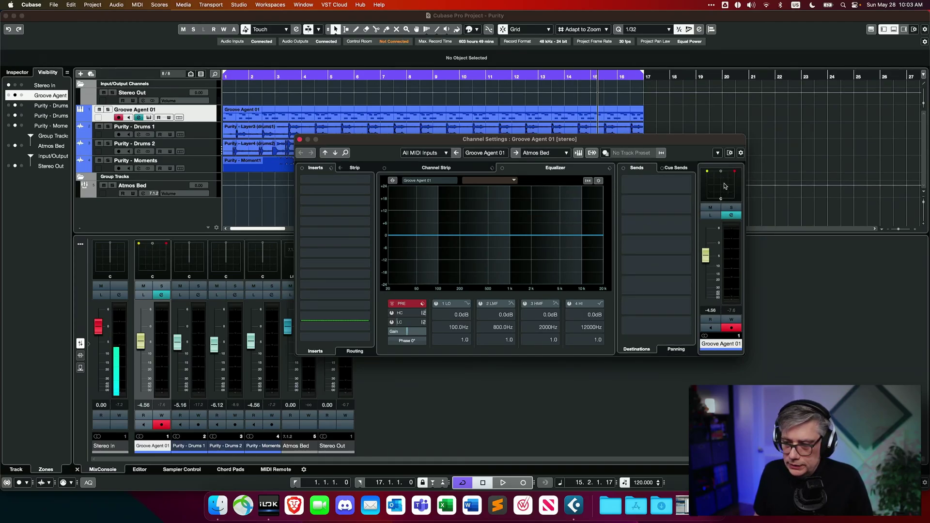
# Adjust Groove Agent 01's MultiPanner to Y position F36 and width scale 83.7%, and close the panner and channel settings
pyautogui.doubleClick(724, 186)
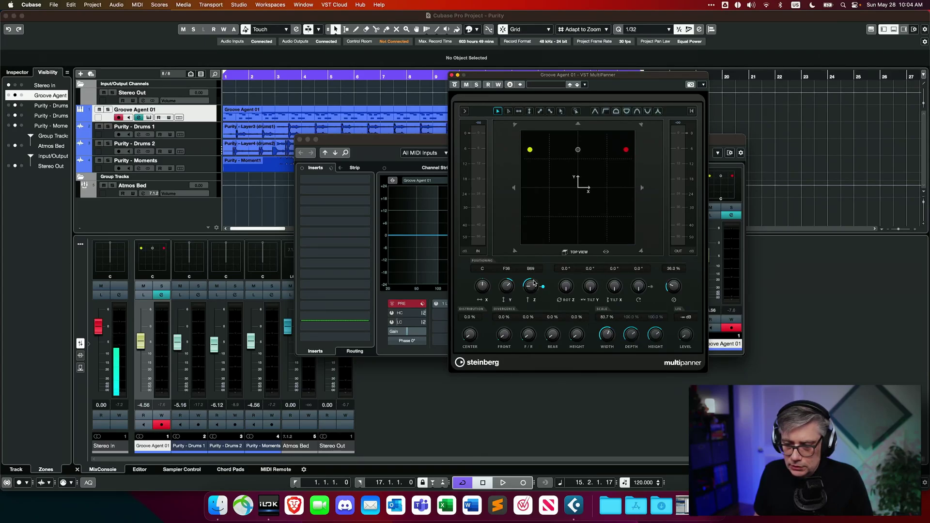
pyautogui.click(453, 75)
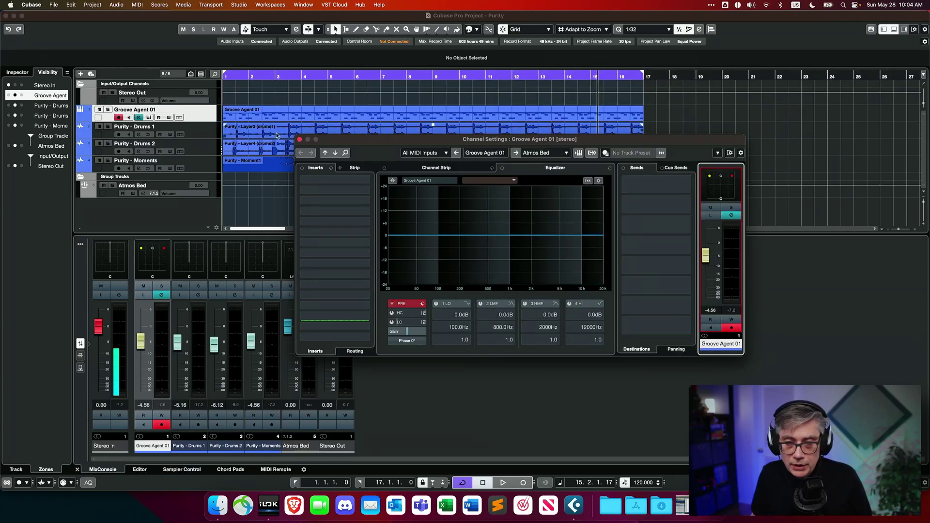
pyautogui.click(299, 139)
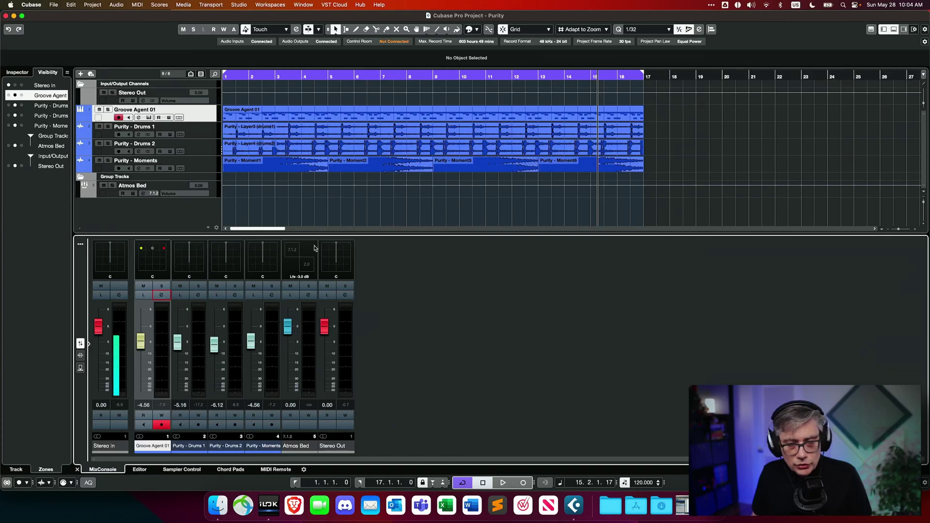
# Insert the Cinematic Rooms Professional reverb in the first insert slot of the Atmos Bed group
pyautogui.click(310, 295)
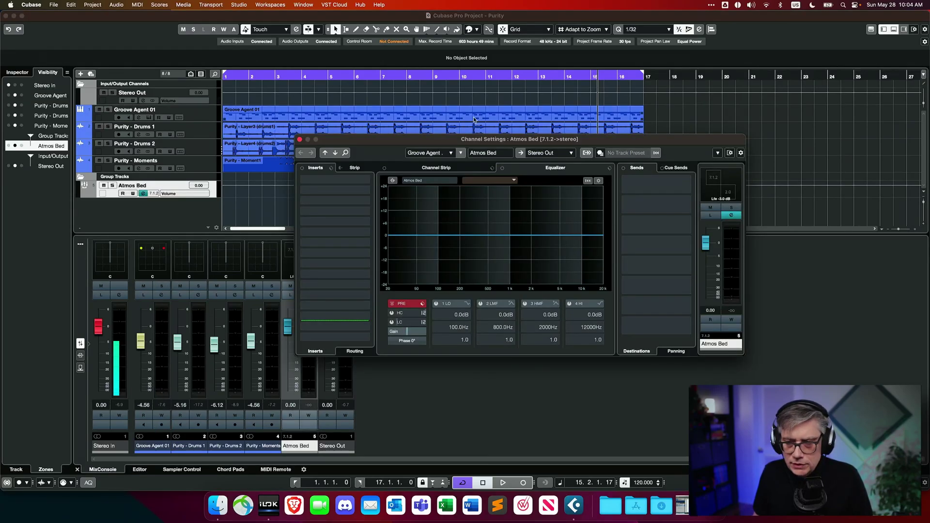
pyautogui.click(366, 181)
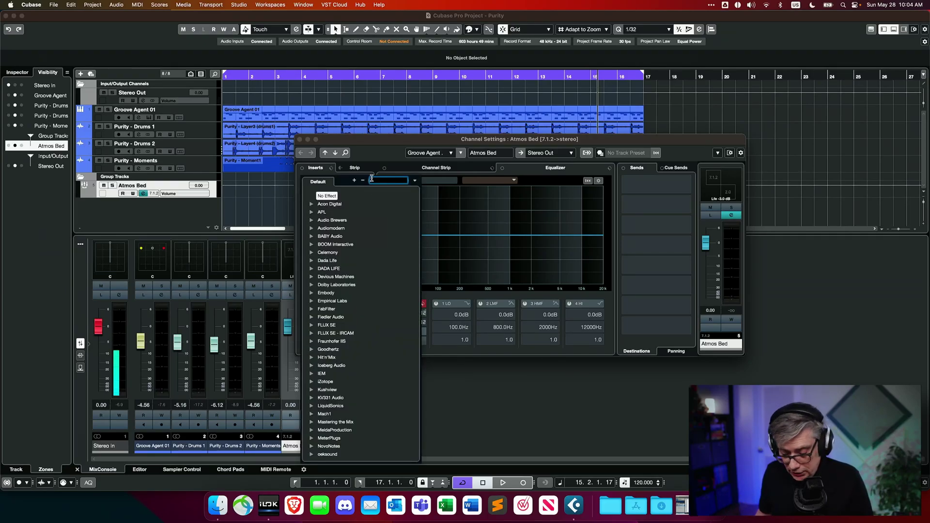
pyautogui.write('cin')
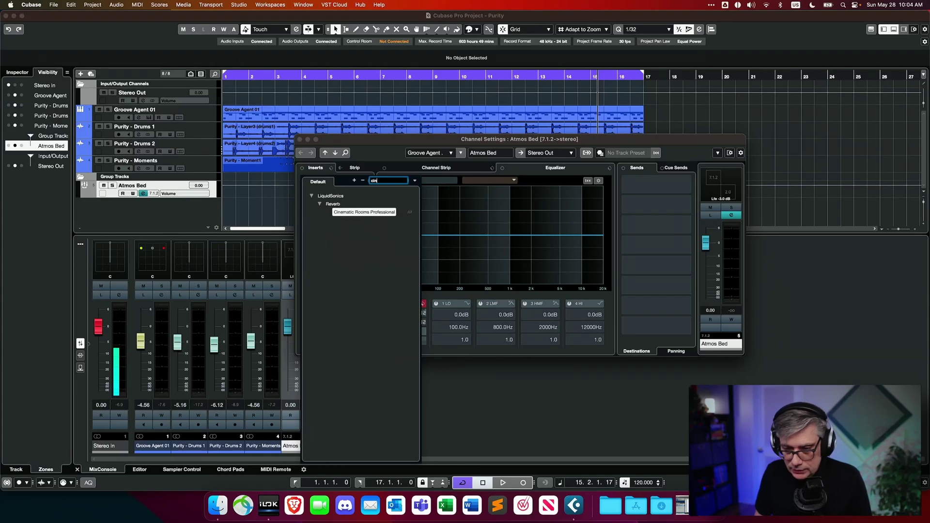
pyautogui.click(360, 213)
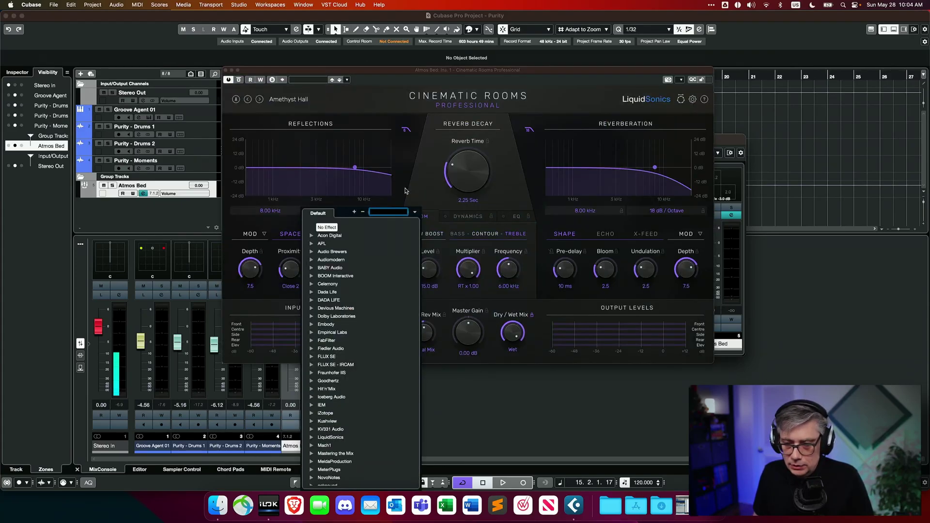
pyautogui.click(403, 92)
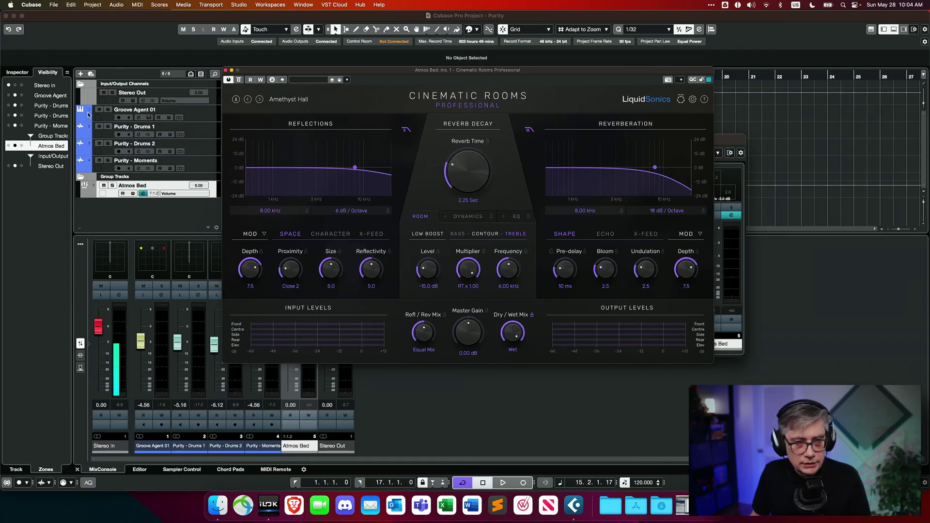
# Solo Groove Agent 01 during playback, set the reverb's Dry/Wet Mix to 0 / -7.7 dB, and close the plug-in
pyautogui.click(108, 111)
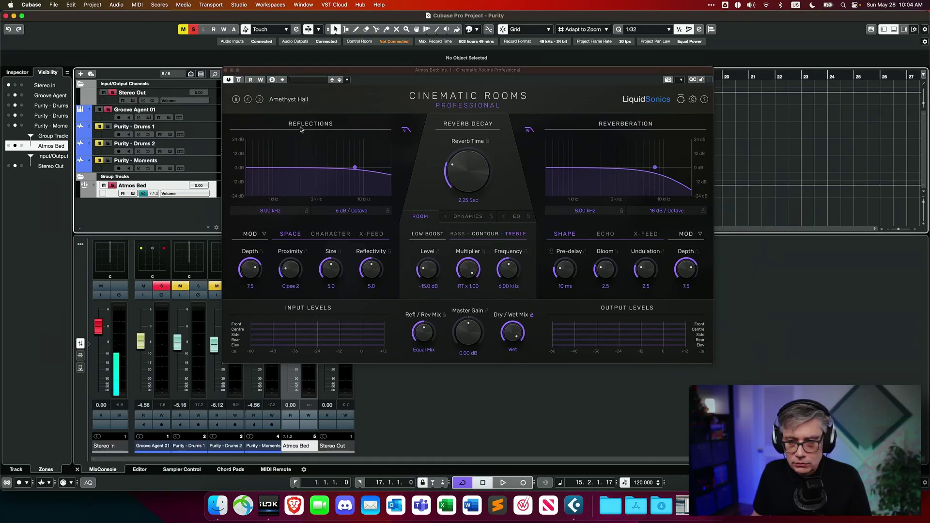
pyautogui.press('space')
pyautogui.click(505, 348)
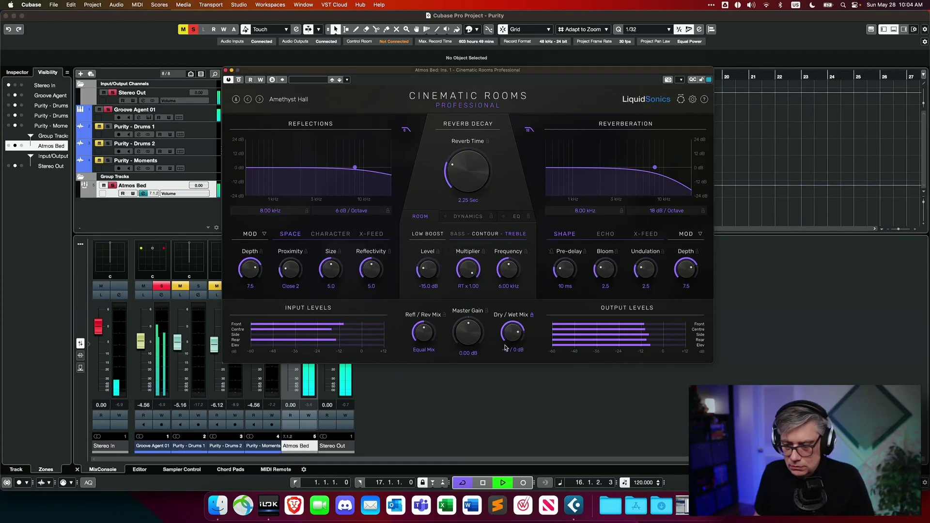
pyautogui.moveTo(505, 347); pyautogui.dragTo(496, 386)
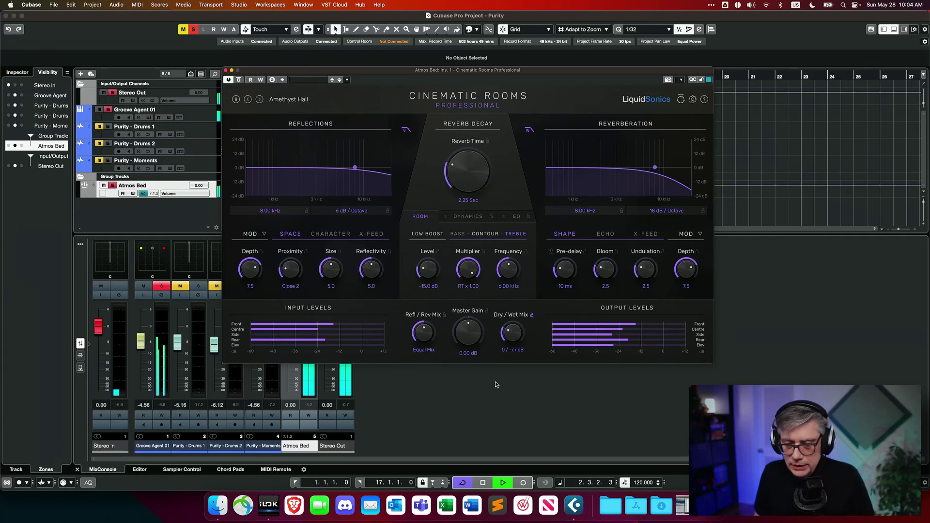
pyautogui.click(226, 71)
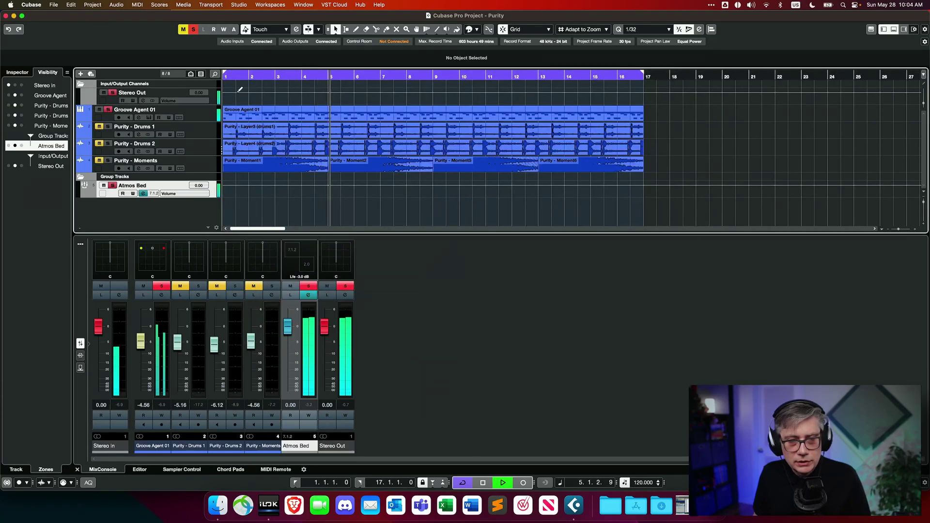
# Unsolo Groove Agent 01 and lower its channel volume to -5.46 dB in the full mix
pyautogui.click(108, 110)
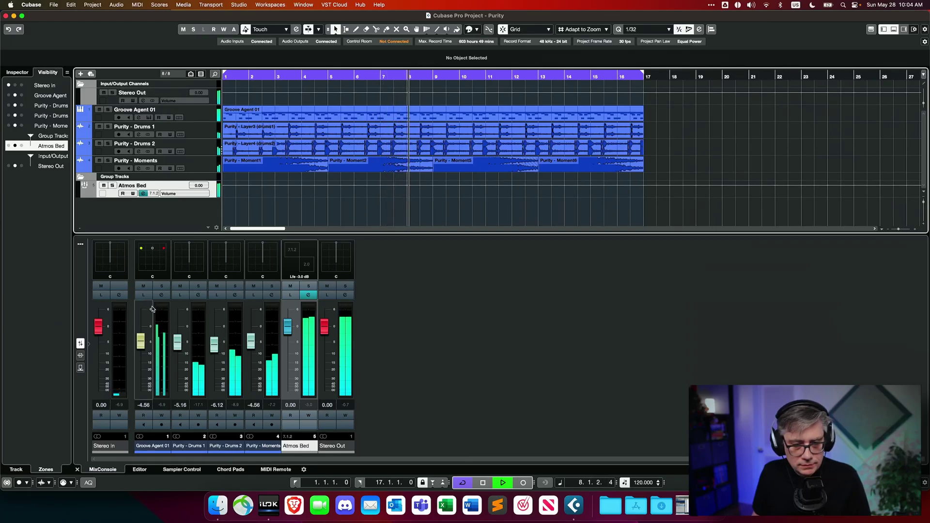
pyautogui.moveTo(140, 341); pyautogui.dragTo(141, 345)
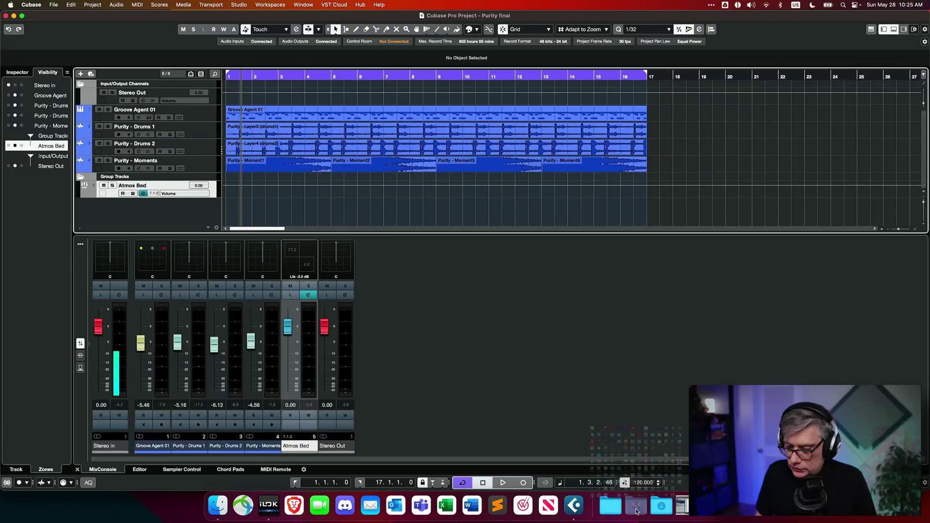
# Launch the Dolby Atmos Renderer from the Dolby folder in Applications
pyautogui.click(636, 511)
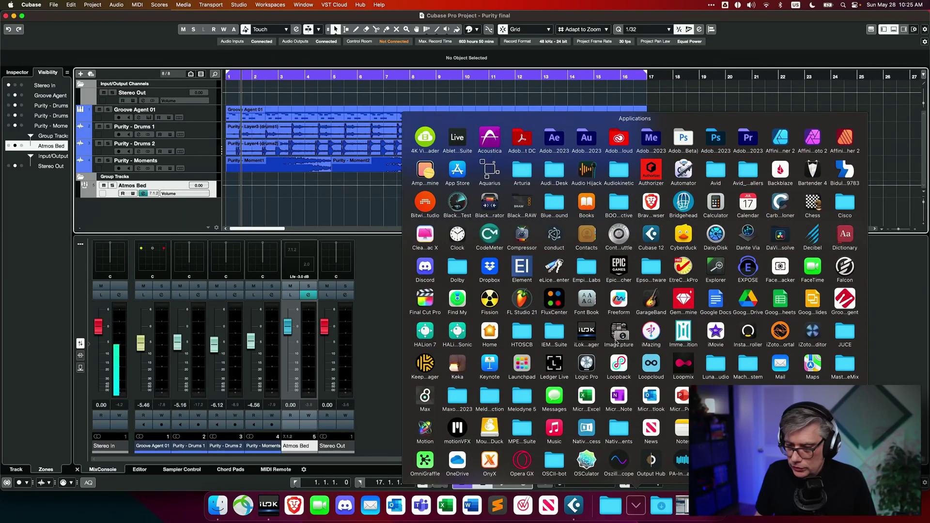
pyautogui.click(460, 272)
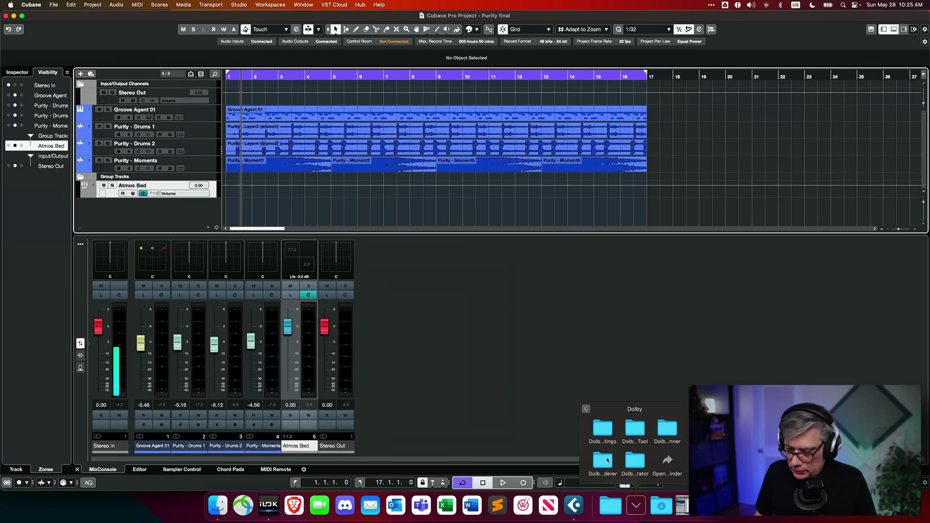
pyautogui.click(607, 461)
pyautogui.click(655, 426)
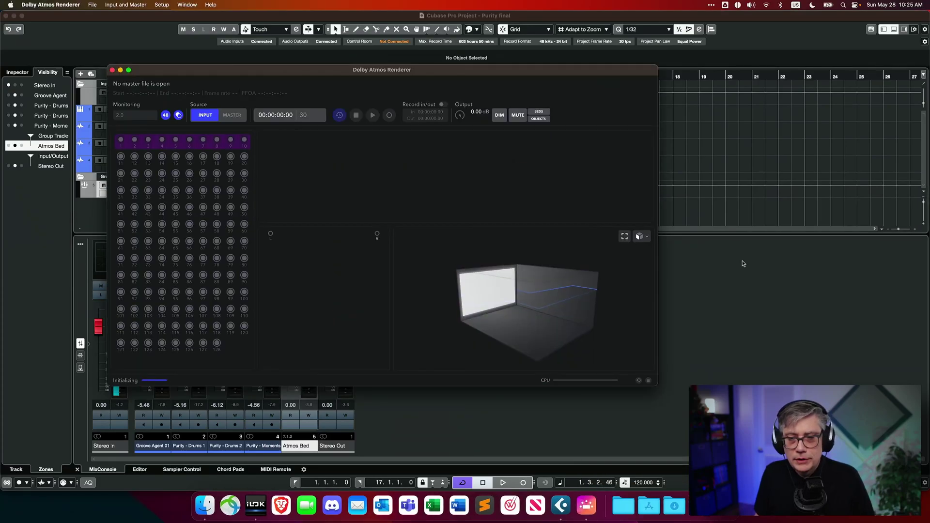
# Review the renderer's device, format and monitoring preferences and accept them
pyautogui.click(53, 5)
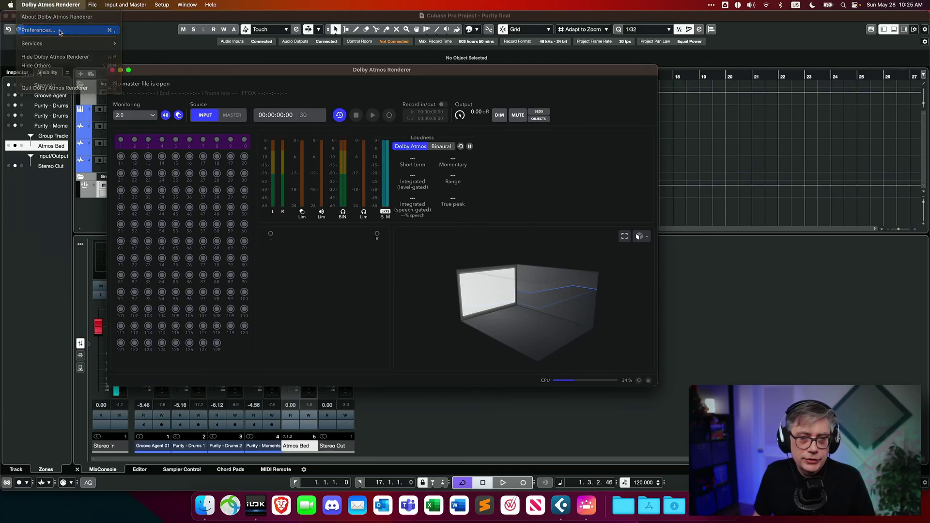
pyautogui.click(39, 30)
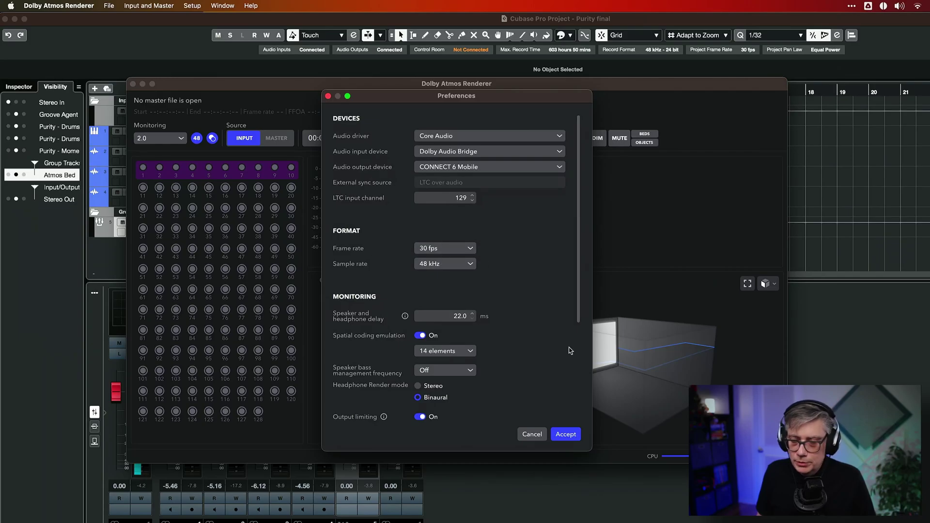
pyautogui.click(566, 435)
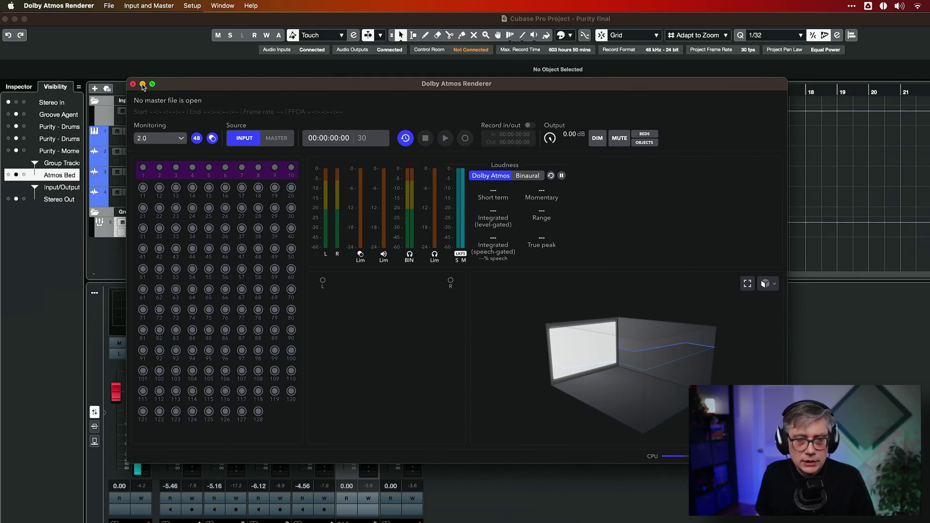
# Move the Dolby Atmos Renderer window aside and minimize it to reveal the Cubase project
pyautogui.moveTo(260, 91); pyautogui.dragTo(394, 109)
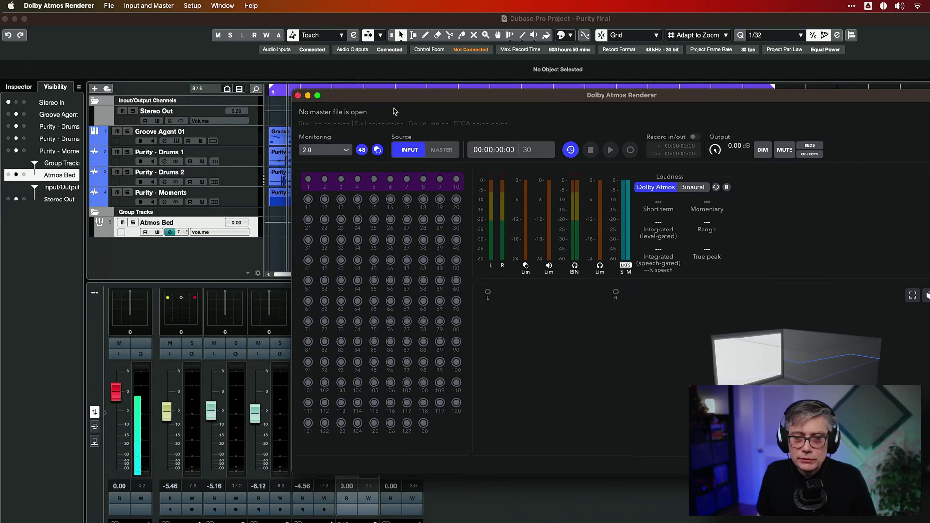
pyautogui.click(308, 96)
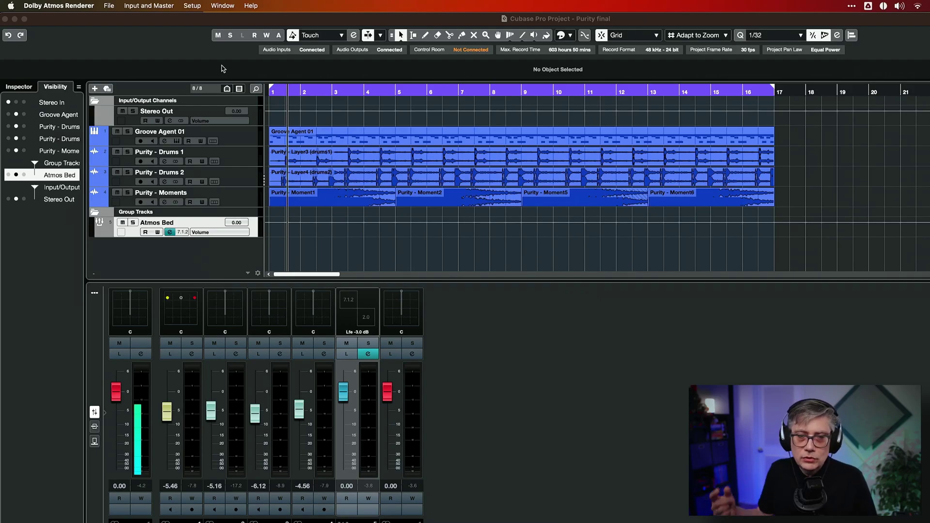
pyautogui.click(192, 6)
pyautogui.moveTo(148, 6)
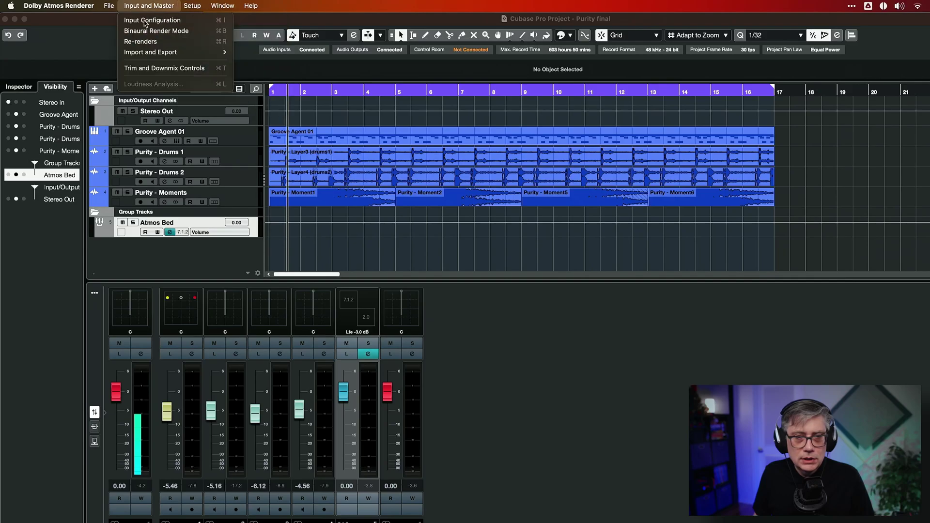
# Switch to Cubase and change the ASIO driver in Studio Setup to Dolby Audio Bridge, accepting the driver switch
pyautogui.click(74, 37)
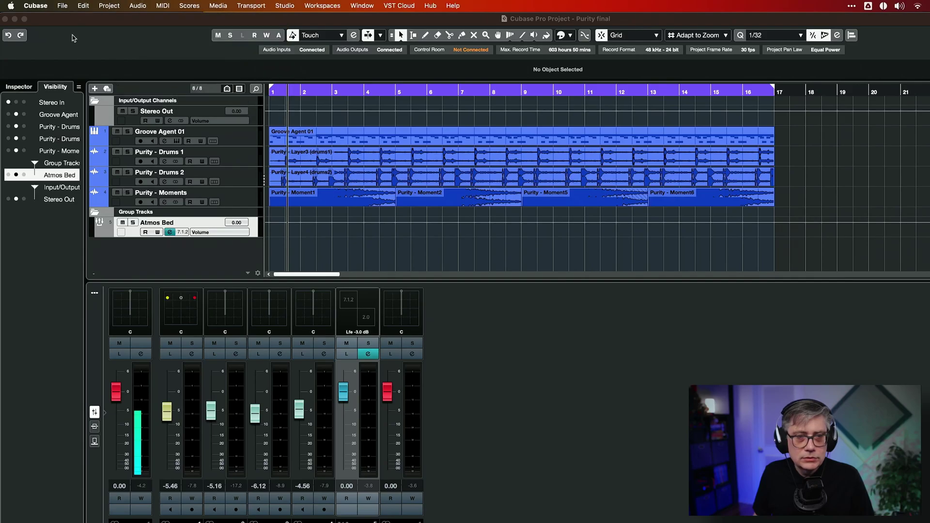
pyautogui.click(290, 6)
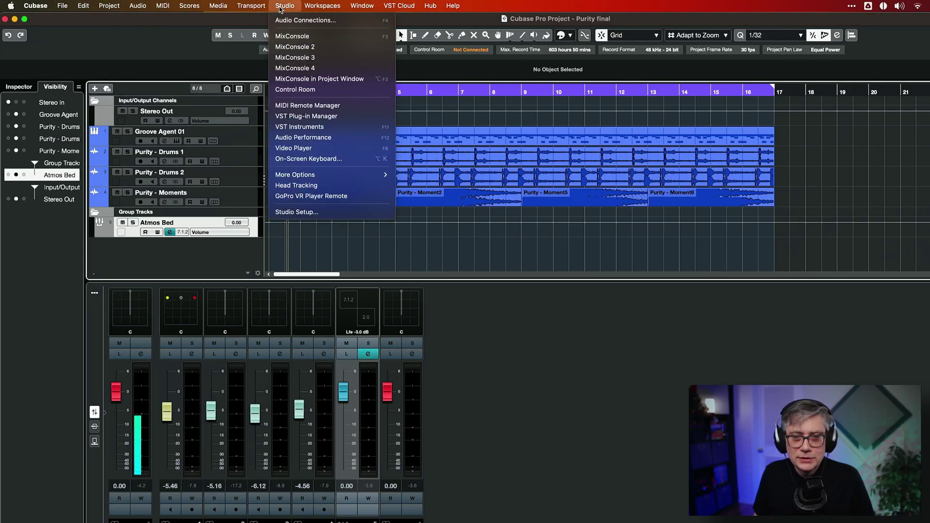
pyautogui.click(328, 212)
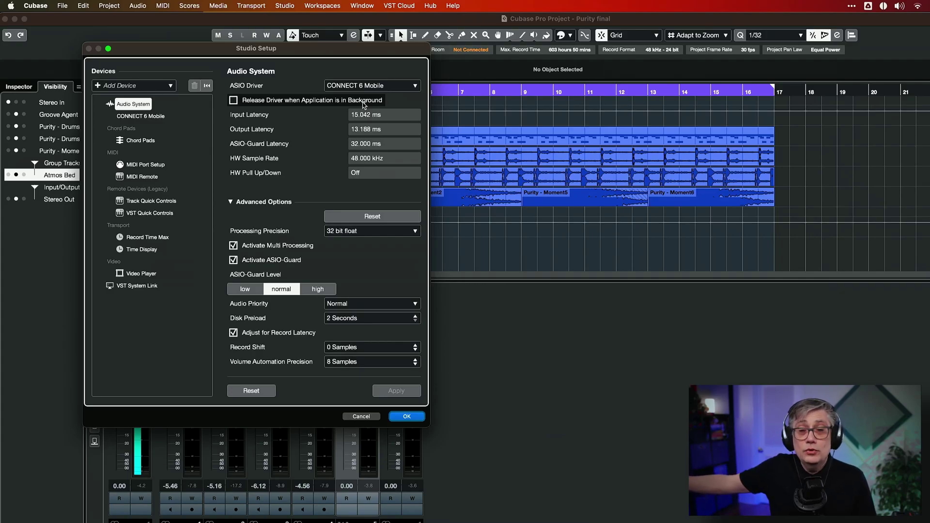
pyautogui.click(412, 84)
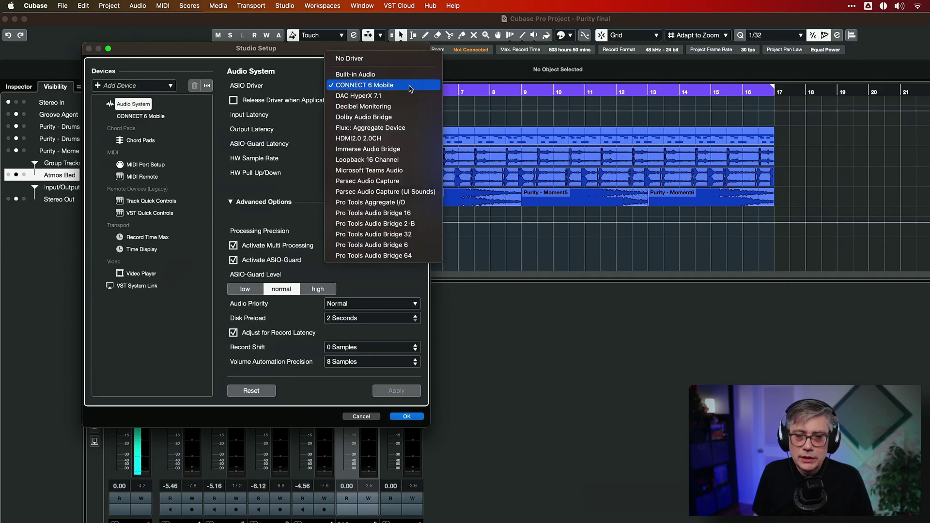
pyautogui.click(371, 118)
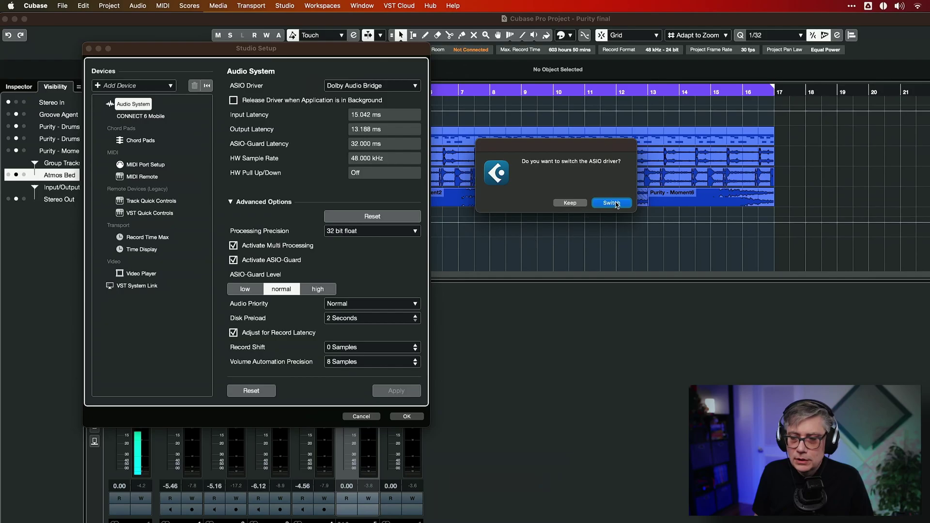
pyautogui.click(612, 203)
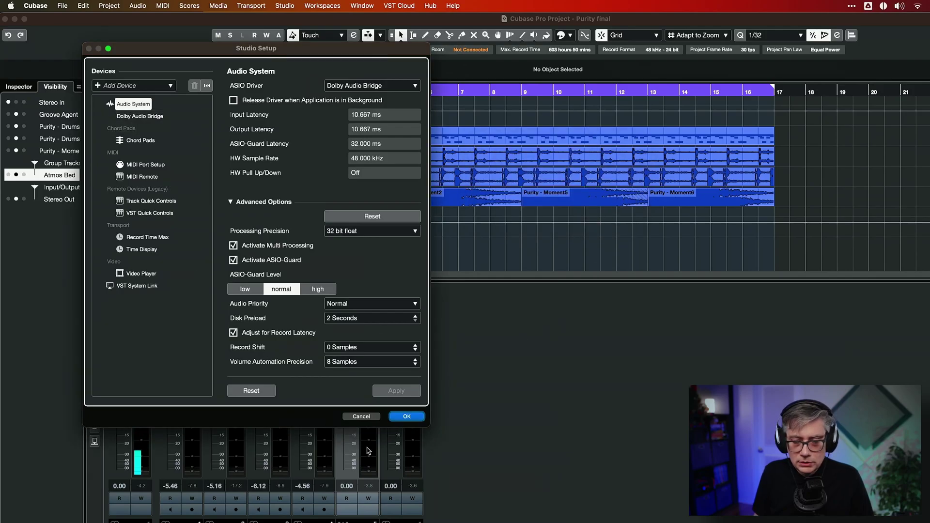
pyautogui.click(407, 417)
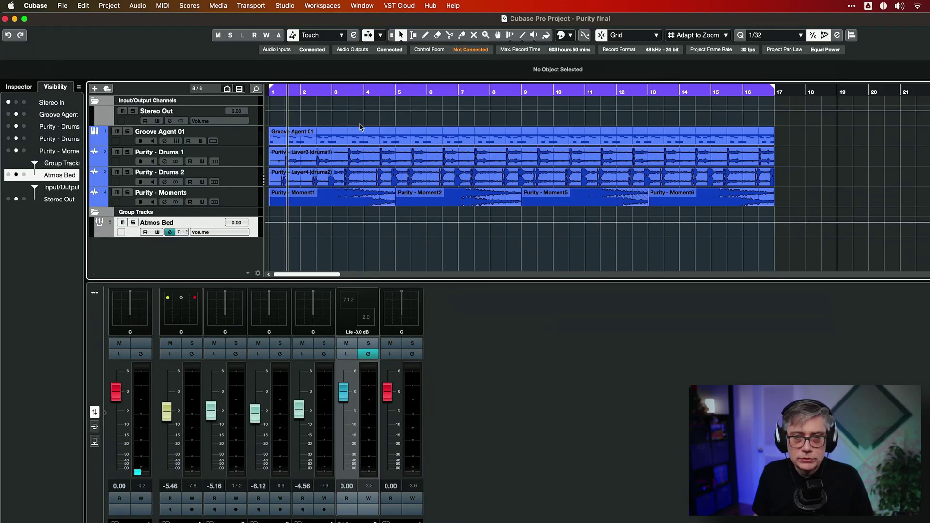
# Review the audio system settings in Studio Setup once more and close them without changes
pyautogui.click(285, 7)
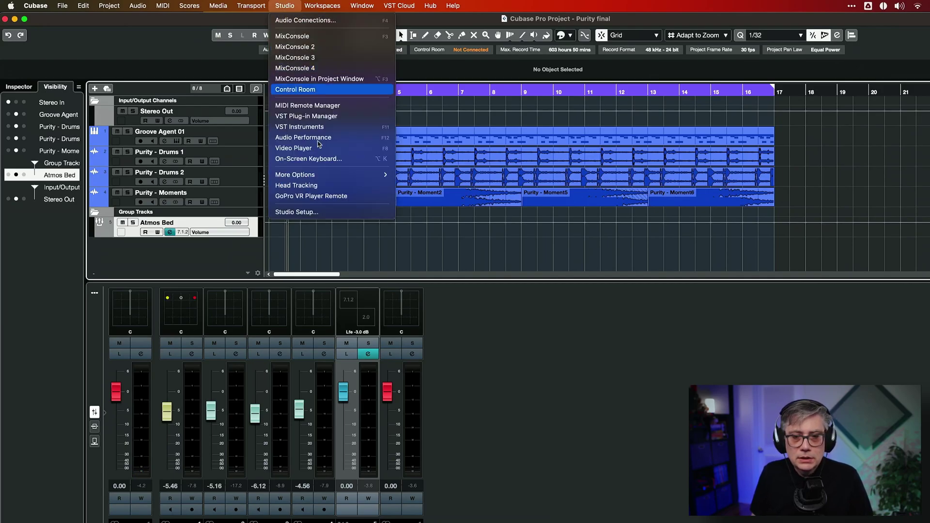
pyautogui.click(310, 216)
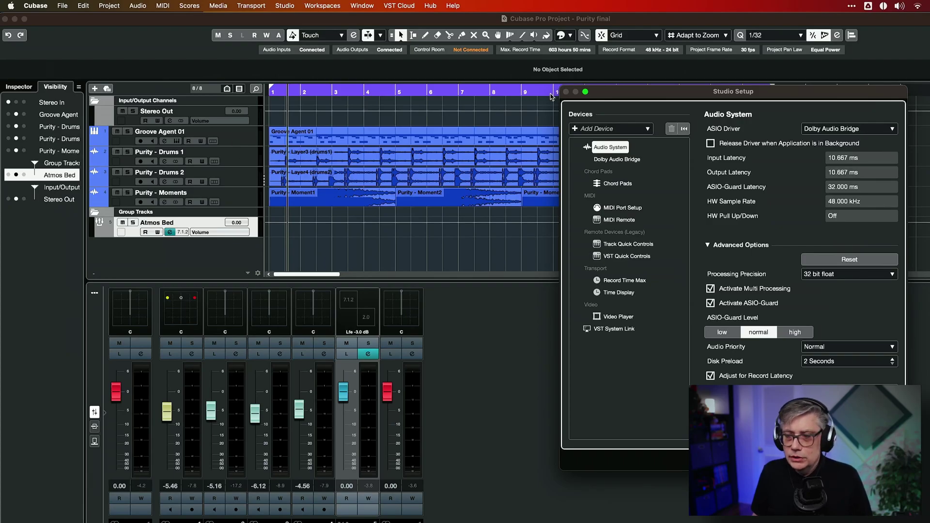
pyautogui.press('Escape')
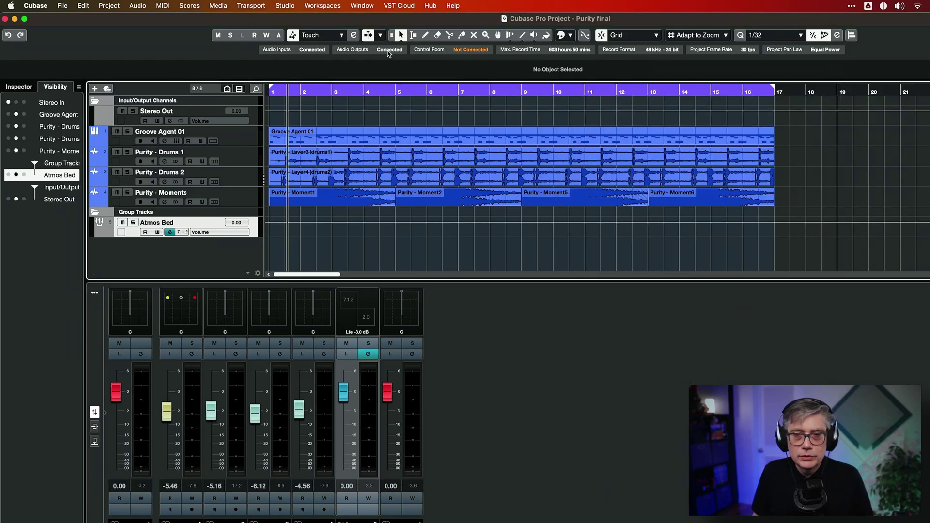
# Remove the Stereo Out bus from the outputs in Audio Connections
pyautogui.click(282, 6)
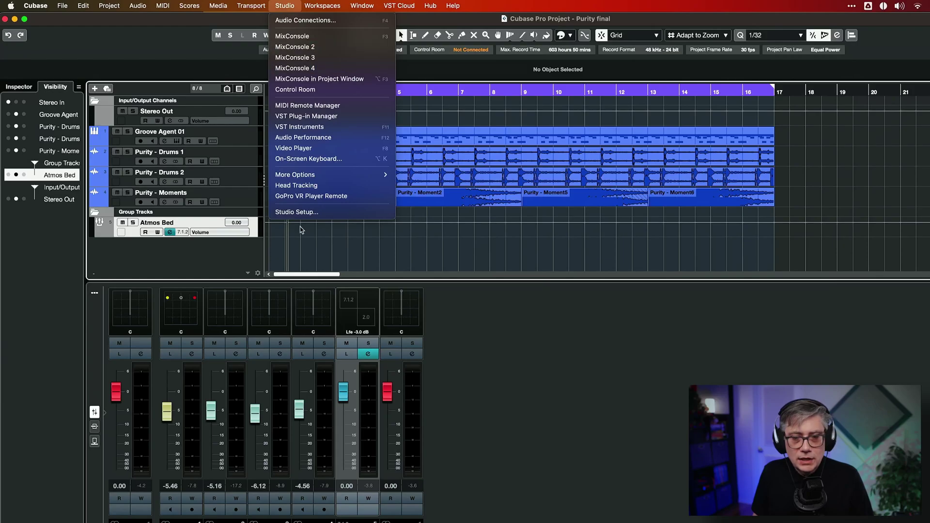
pyautogui.click(306, 20)
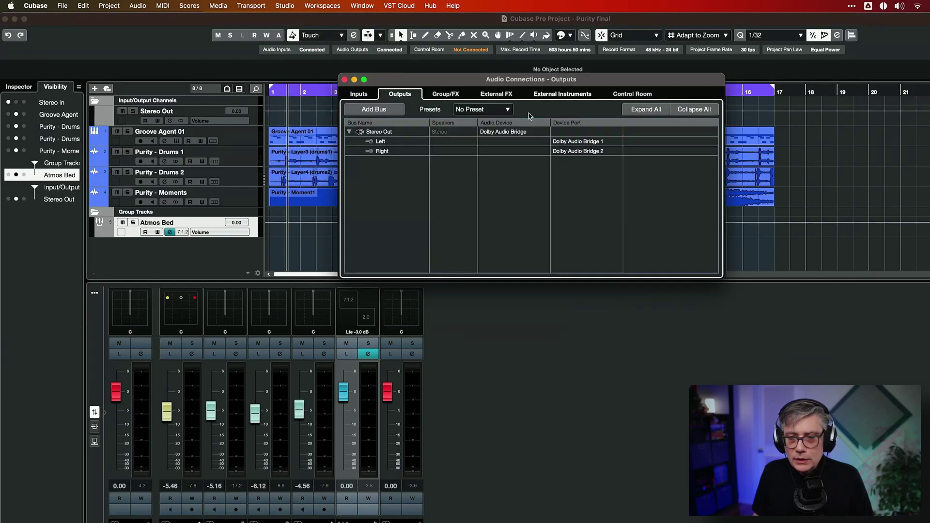
pyautogui.moveTo(469, 80); pyautogui.dragTo(546, 100)
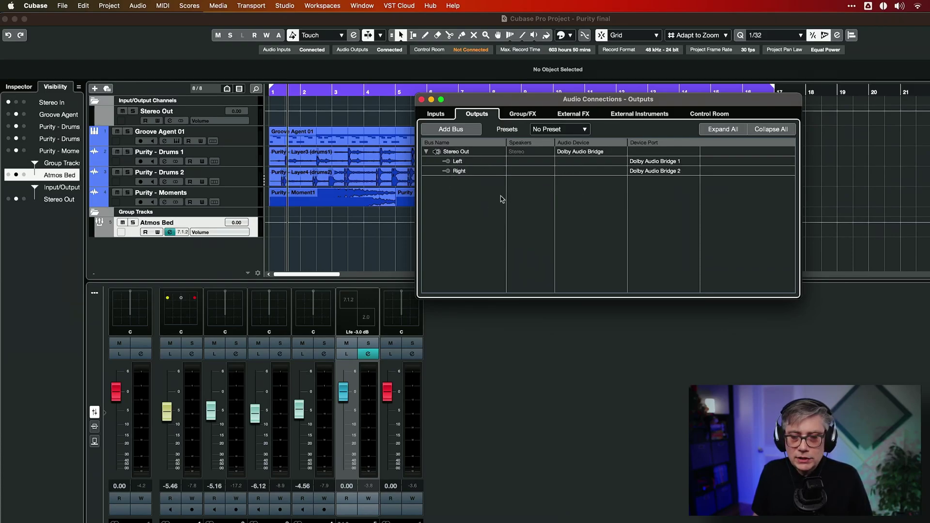
pyautogui.click(465, 152)
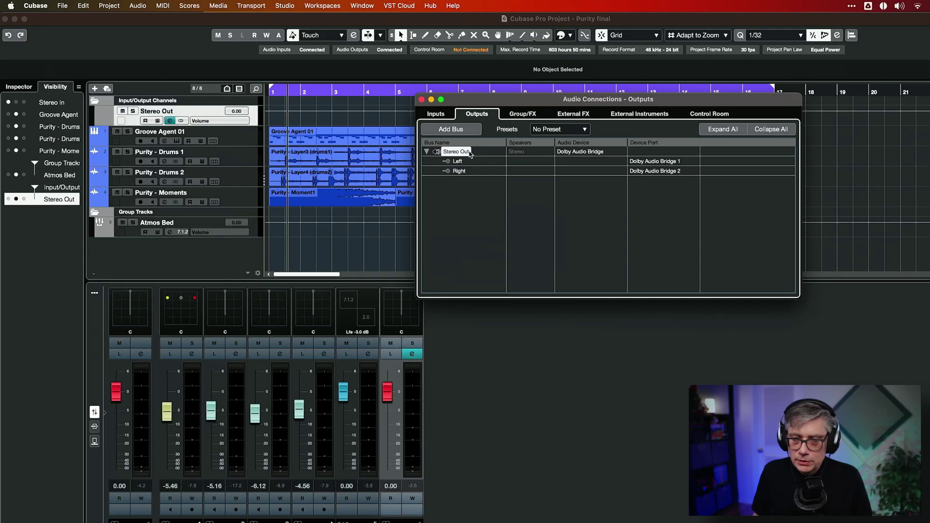
pyautogui.rightClick(470, 153)
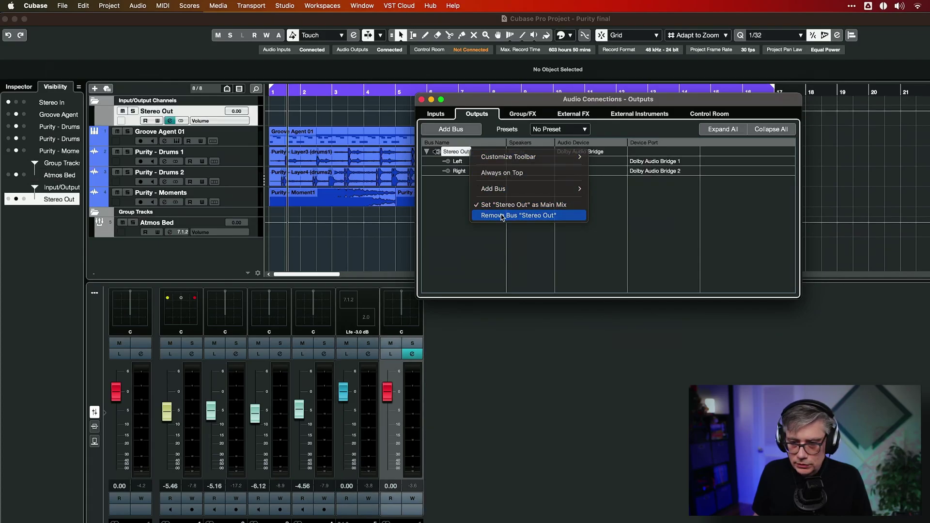
pyautogui.click(533, 215)
pyautogui.click(636, 203)
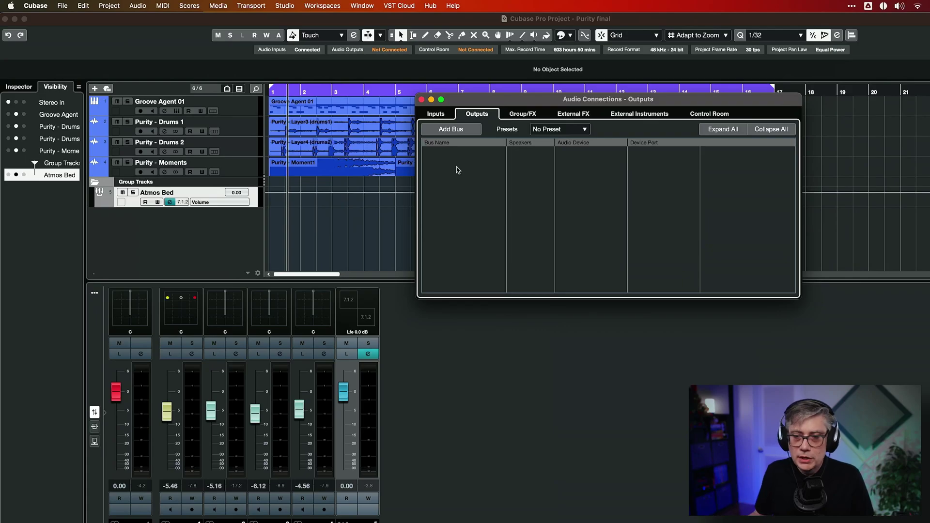
# Add one output bus with the 7.1.2 configuration and name it Atmos Bed
pyautogui.click(458, 129)
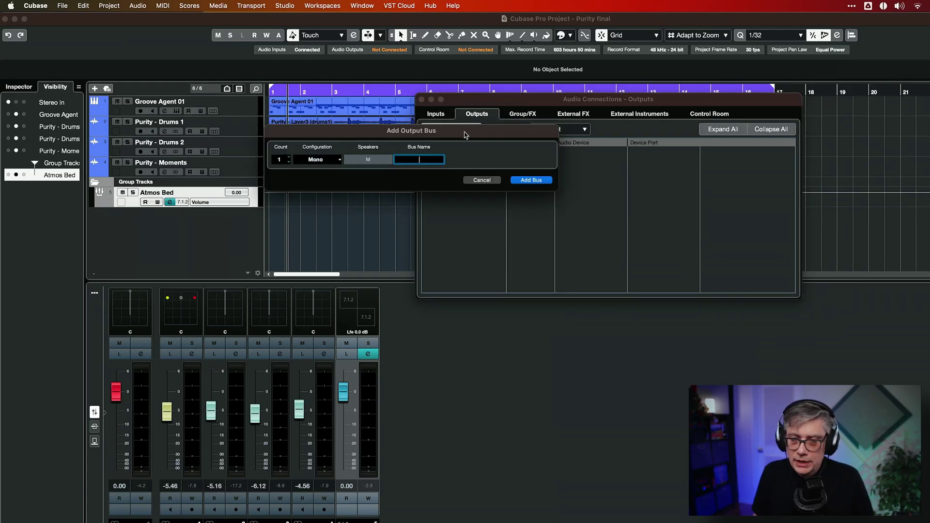
pyautogui.click(335, 163)
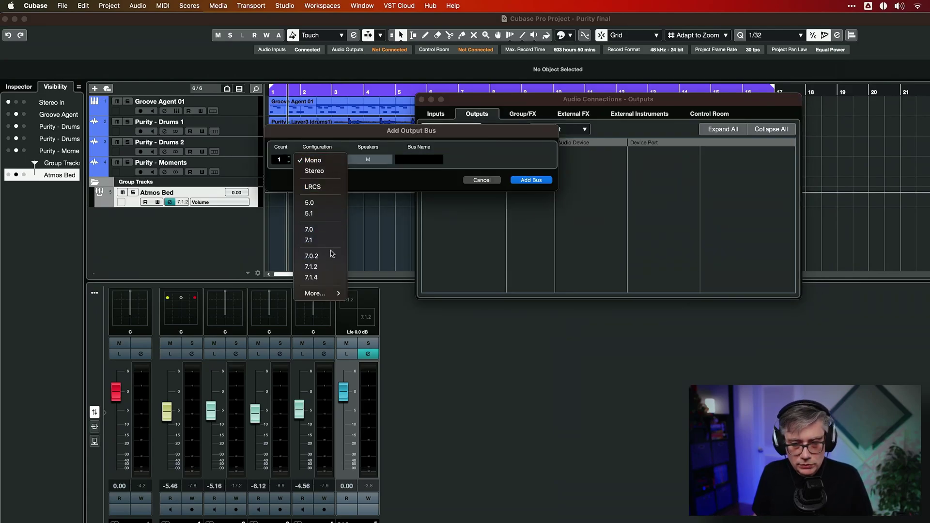
pyautogui.click(328, 266)
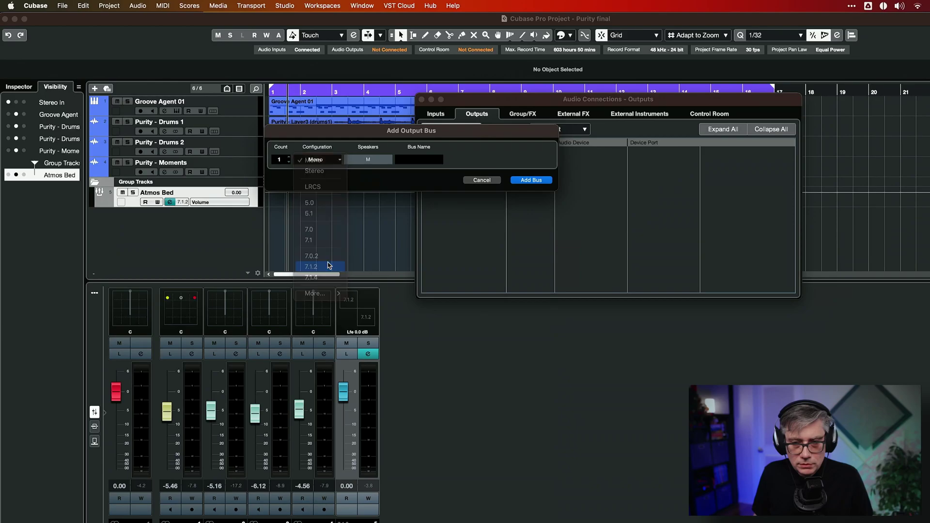
pyautogui.click(428, 157)
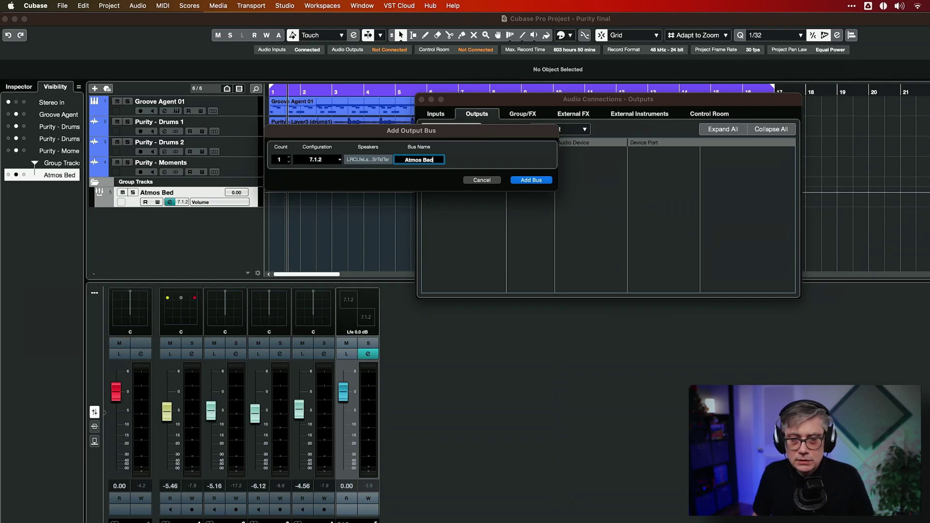
pyautogui.click(532, 180)
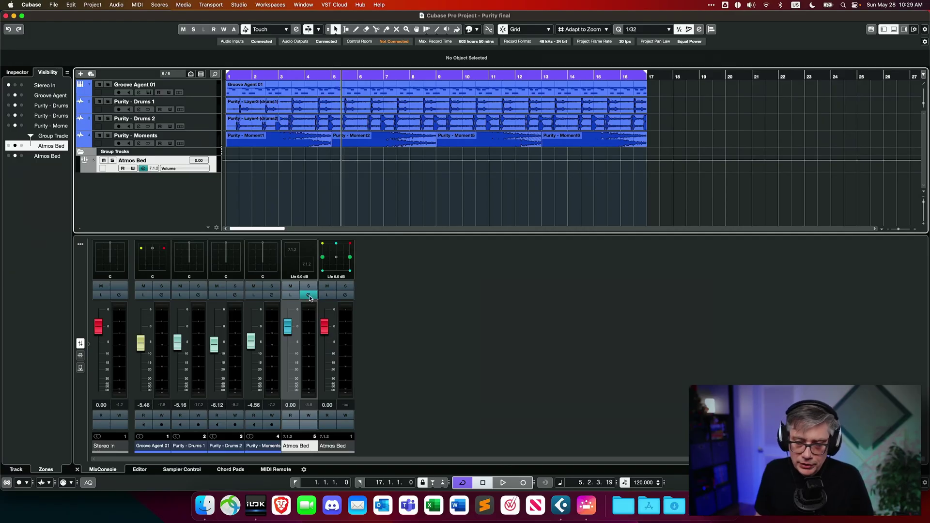
# Route the Atmos Bed group channel to the Atmos Bed output bus in its channel settings
pyautogui.click(309, 296)
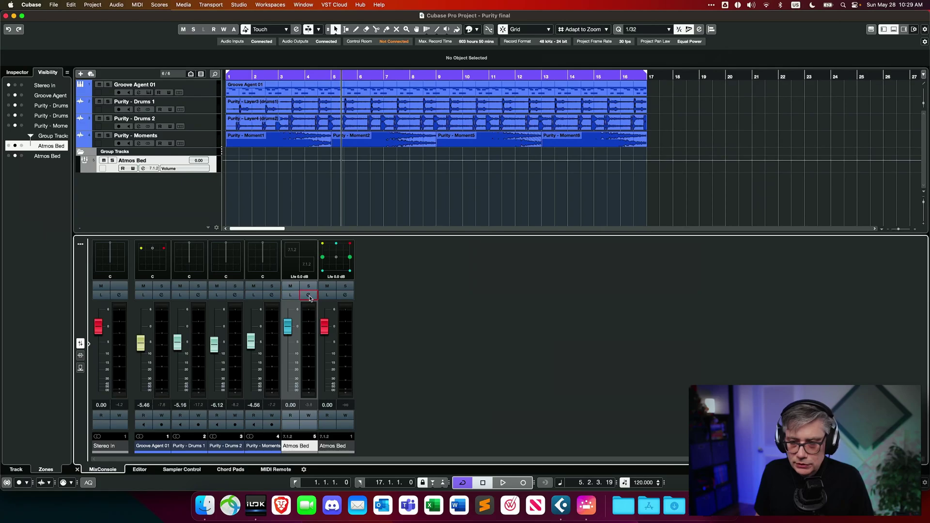
pyautogui.click(309, 296)
pyautogui.click(572, 154)
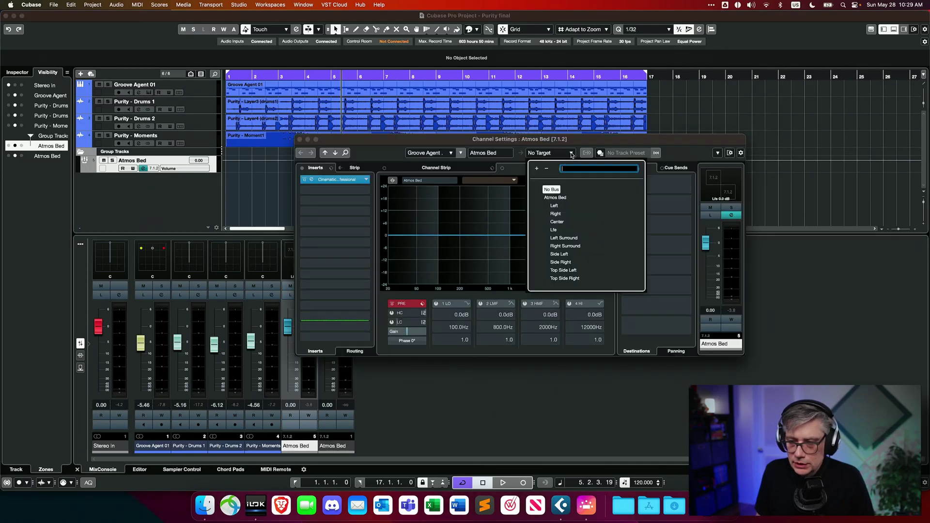
pyautogui.click(555, 198)
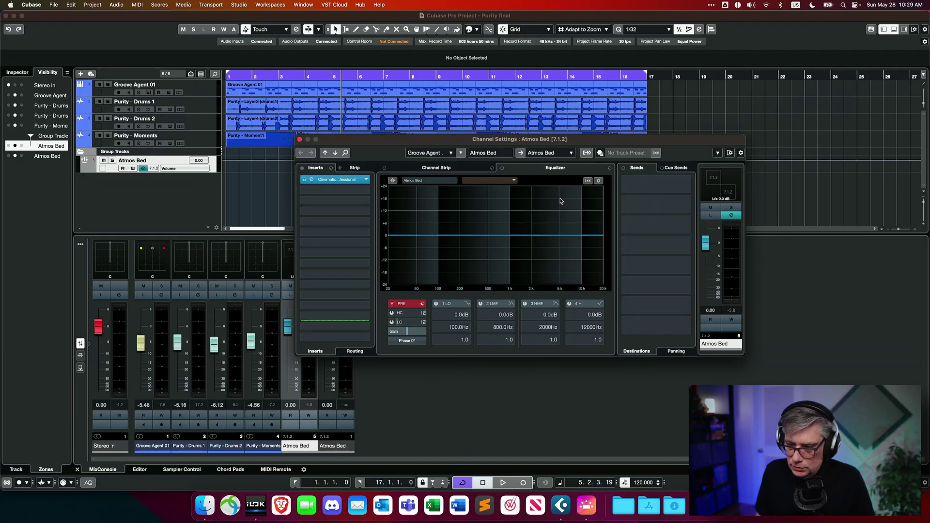
pyautogui.click(299, 140)
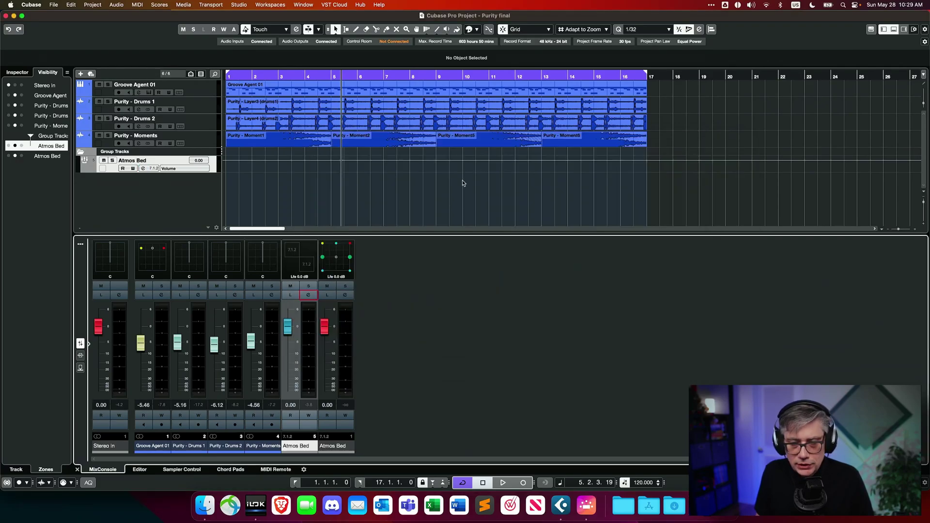
# Play the Cubase project and check in the Dolby Atmos Renderer that the bed inputs receive signal, and stop playback
pyautogui.click(587, 506)
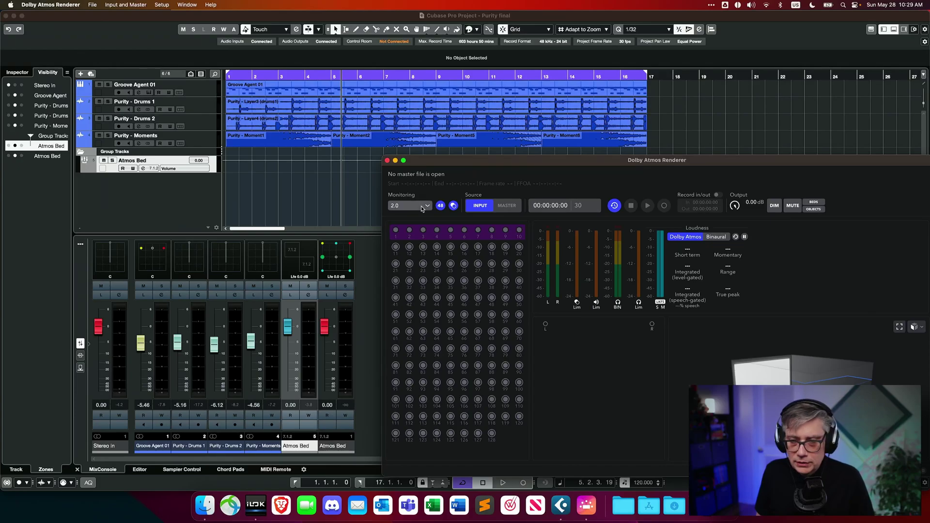
pyautogui.moveTo(465, 166); pyautogui.dragTo(405, 120)
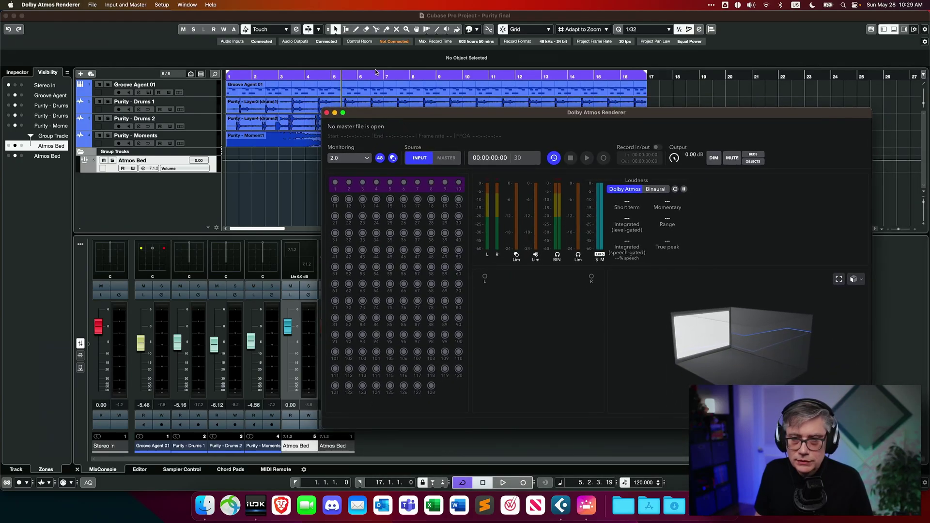
pyautogui.click(386, 19)
pyautogui.press('space')
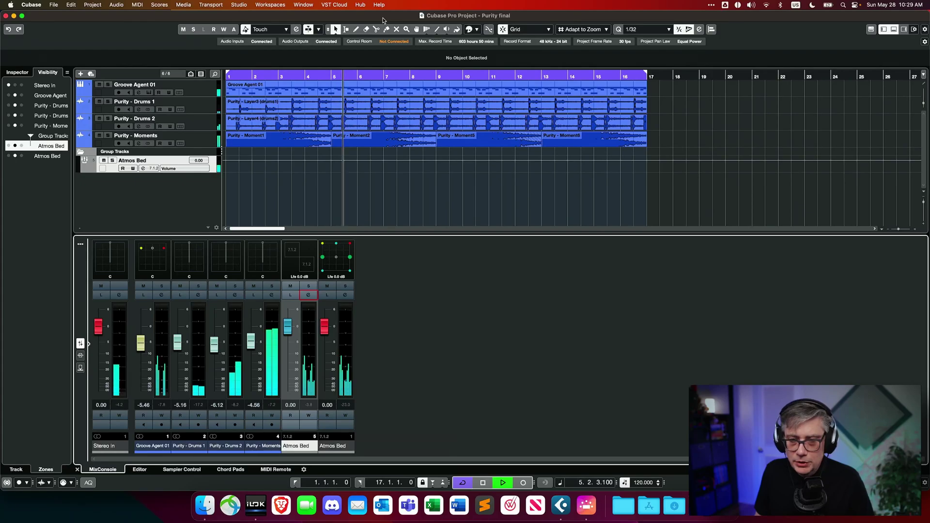
pyautogui.click(586, 505)
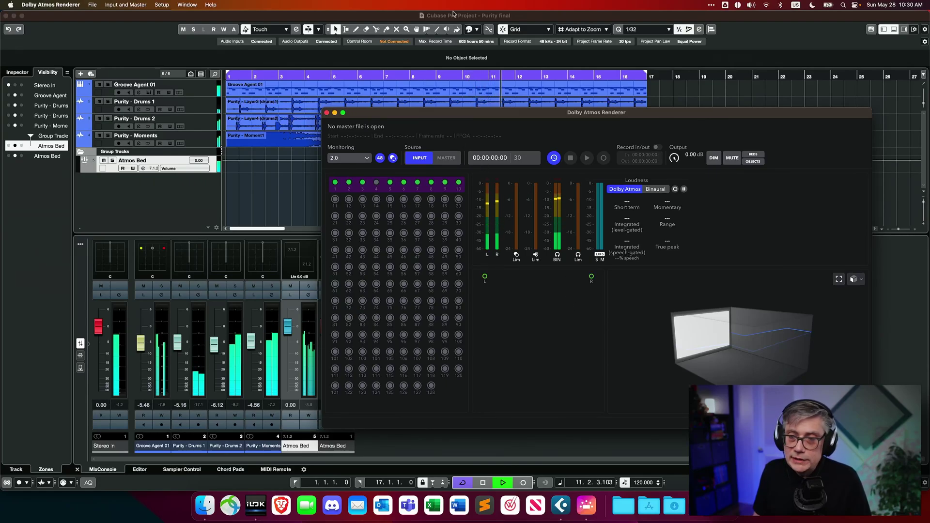
pyautogui.click(400, 16)
pyautogui.press('space')
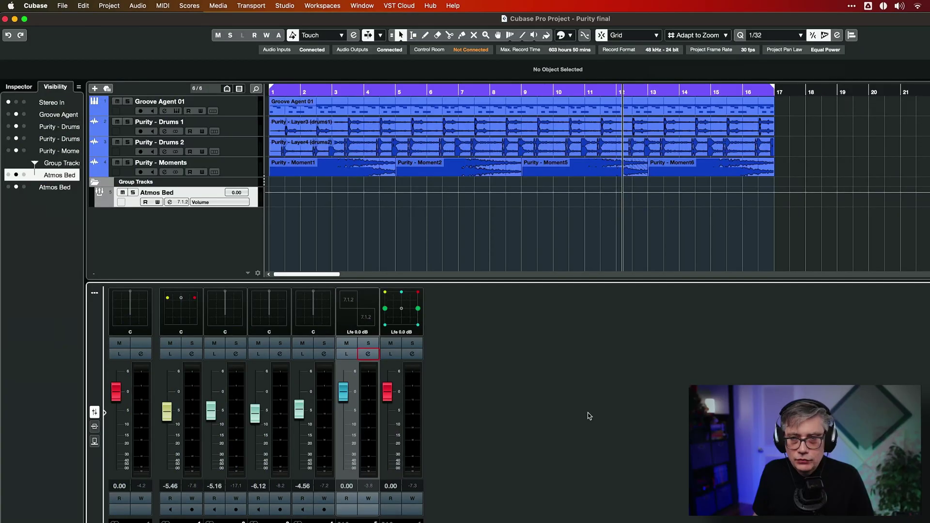
# Add three stereo output buses named Atmos Object in the outputs of Audio Connections
pyautogui.click(285, 6)
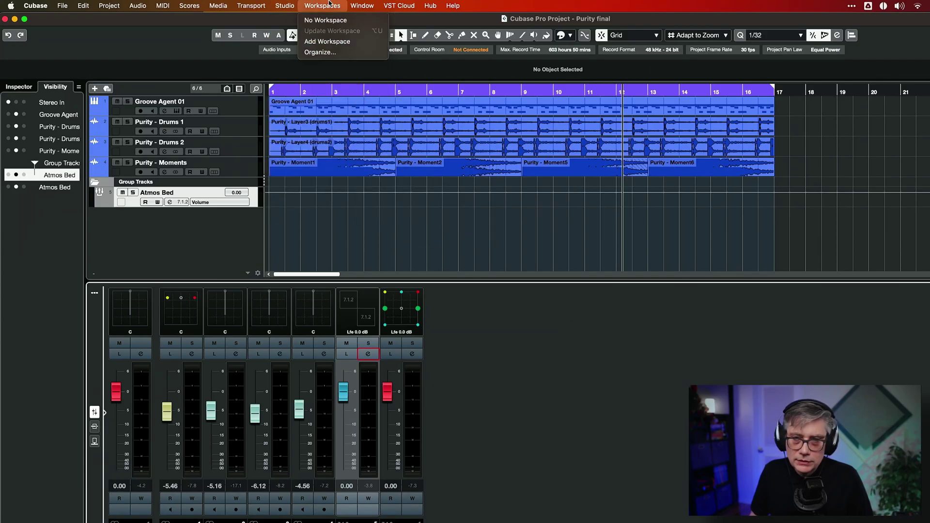
pyautogui.click(287, 21)
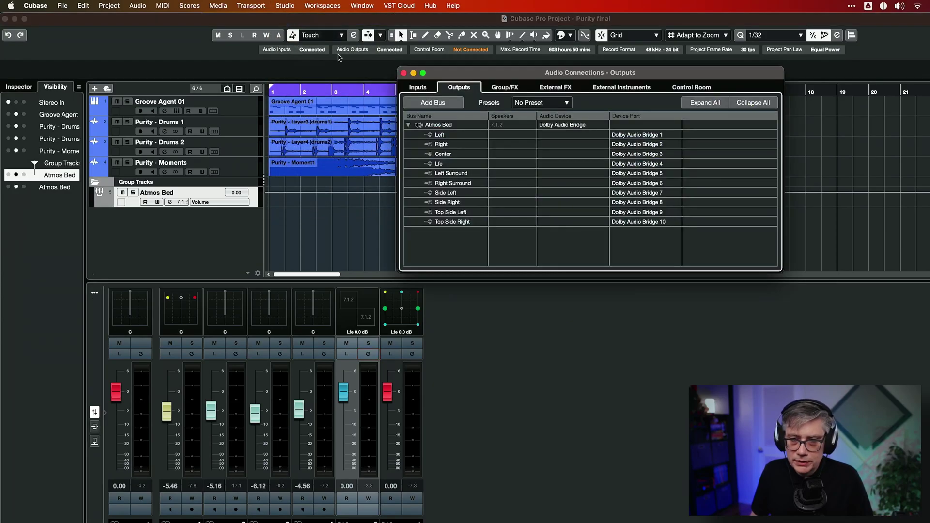
pyautogui.click(430, 103)
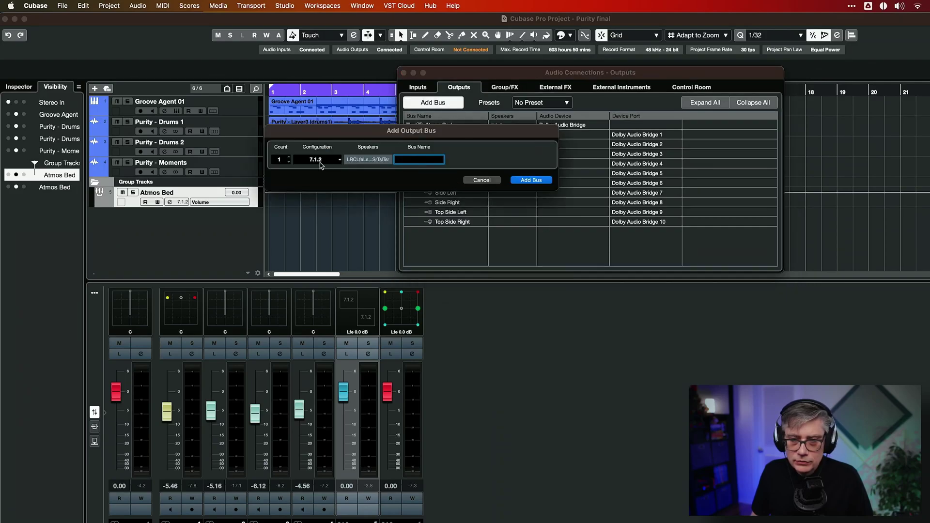
pyautogui.click(289, 157)
pyautogui.click(289, 157)
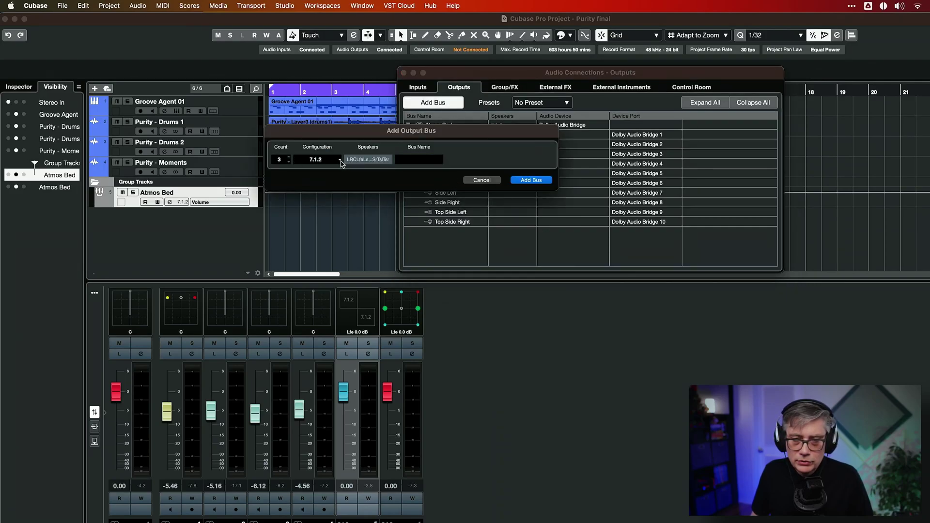
pyautogui.click(340, 160)
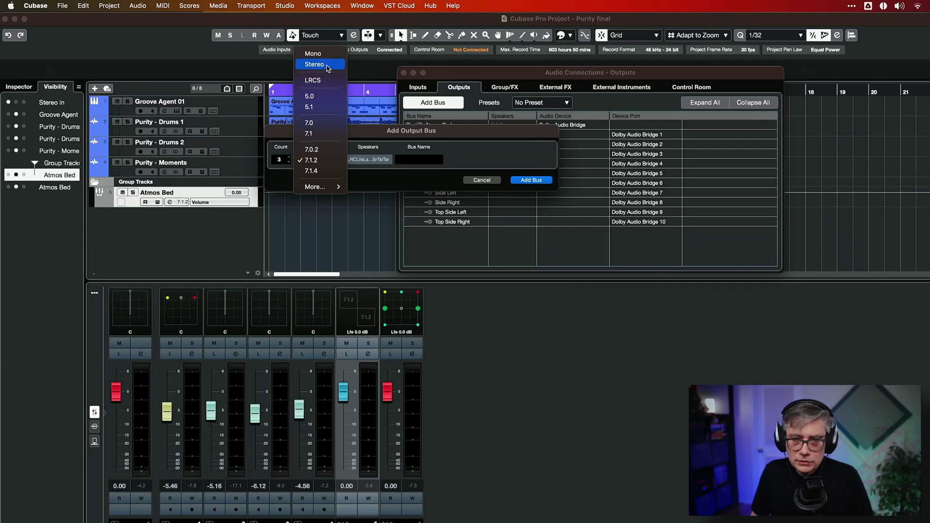
pyautogui.click(423, 160)
pyautogui.click(424, 160)
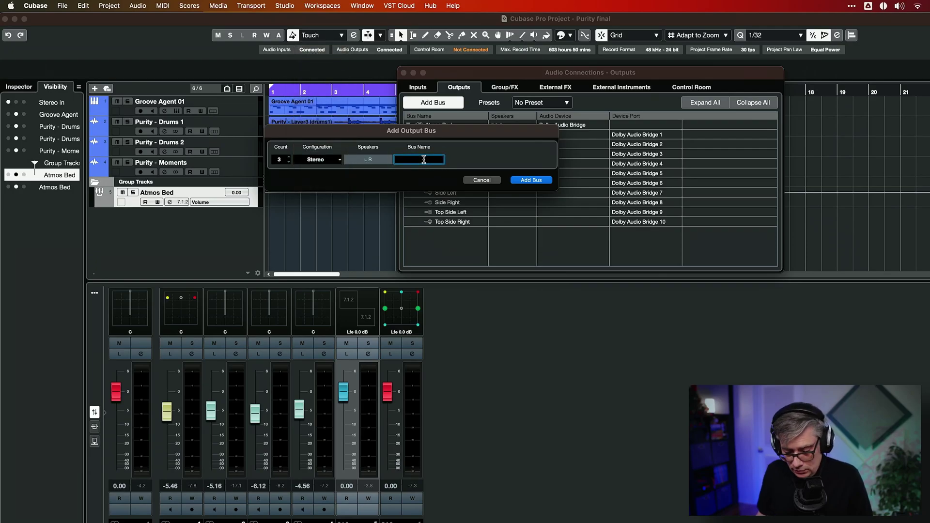
pyautogui.write('Atmos Object')
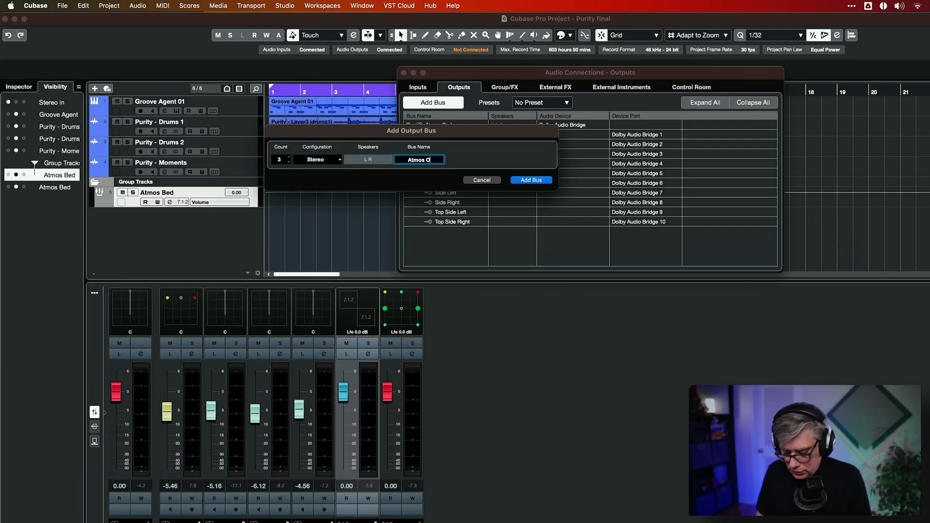
pyautogui.click(526, 180)
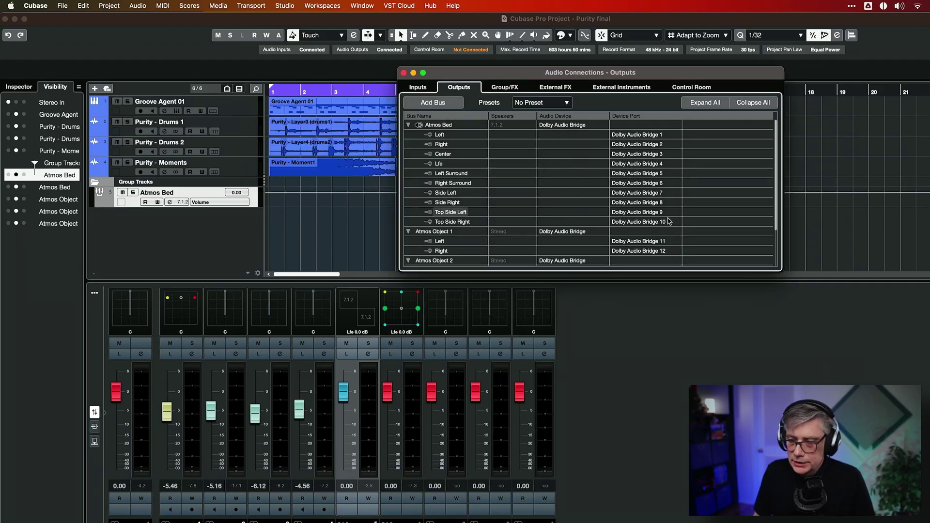
# Assign the left channel of the Atmos Object 3 bus to Dolby Audio Bridge 15 and close Audio Connections
pyautogui.moveTo(777, 171); pyautogui.dragTo(785, 230)
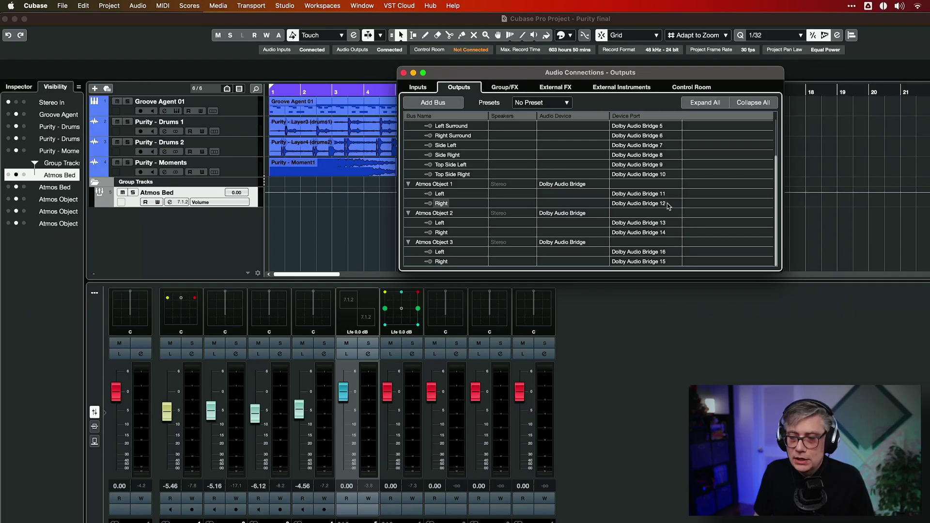
pyautogui.click(663, 253)
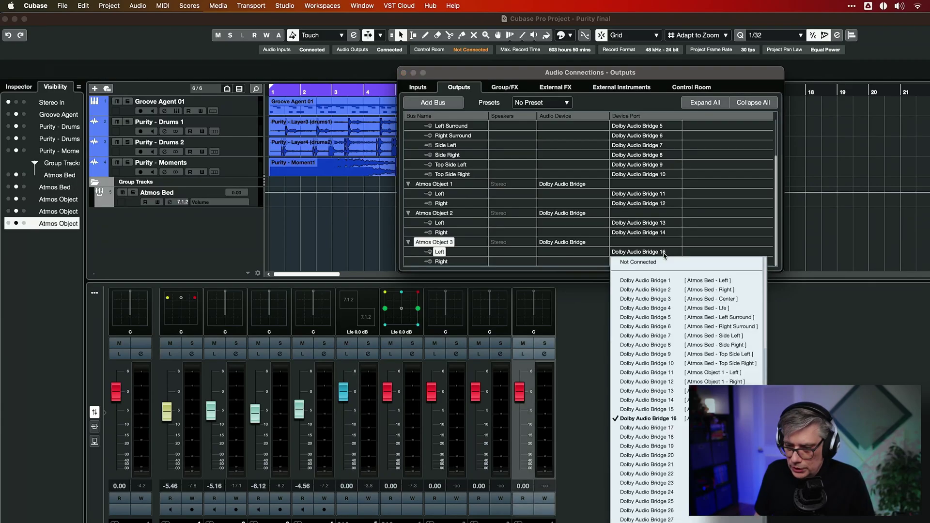
pyautogui.click(669, 410)
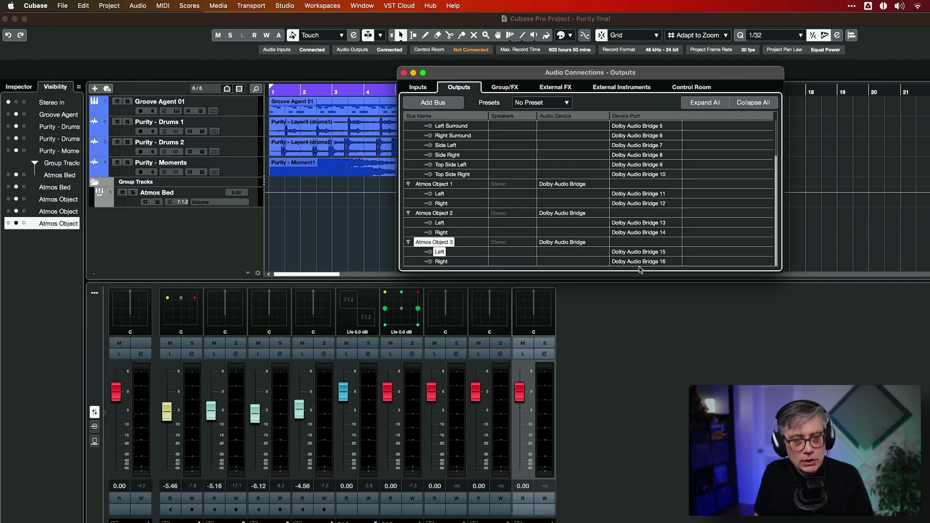
pyautogui.click(404, 73)
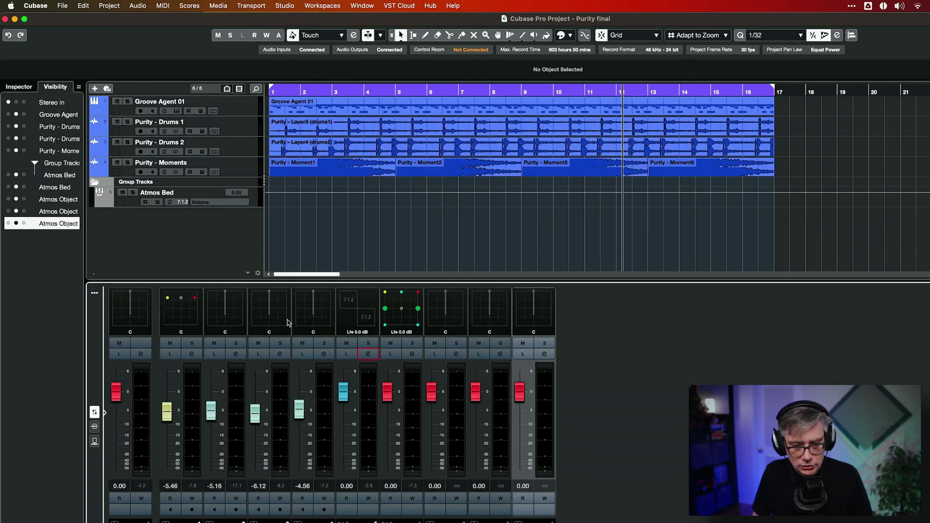
# Route the Purity - Drums 1 channel to the Atmos Object 1 output bus in its channel settings
pyautogui.click(235, 354)
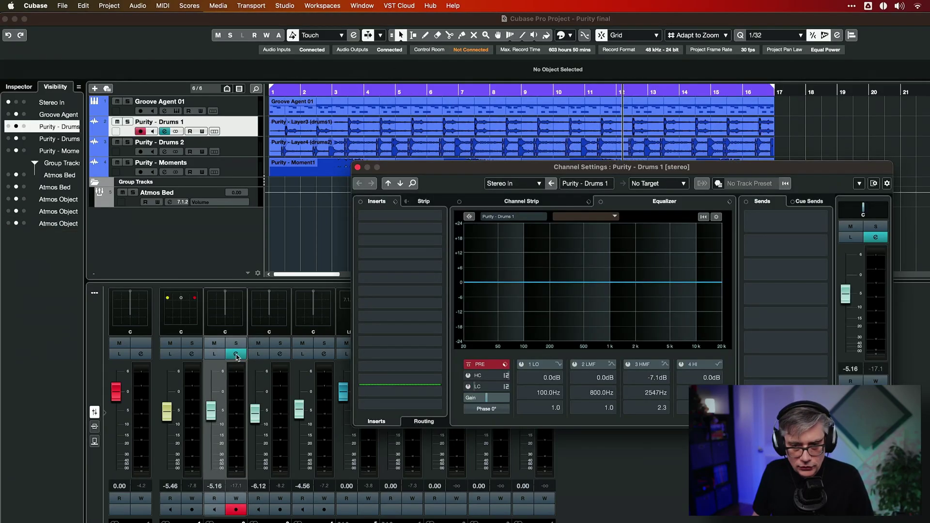
pyautogui.click(673, 184)
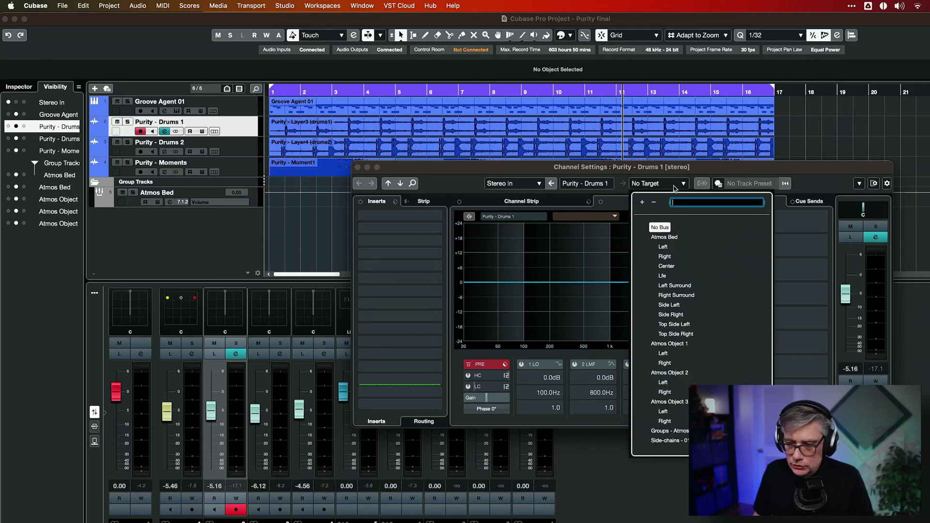
pyautogui.click(679, 345)
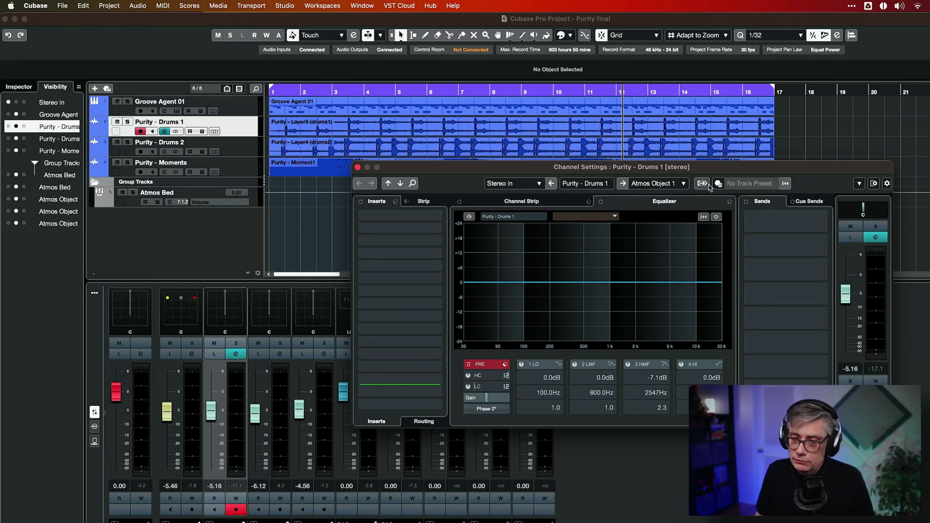
pyautogui.click(357, 168)
# Route the Purity - Drums 2 channel to the Atmos Object 2 output bus in its channel settings
pyautogui.click(280, 357)
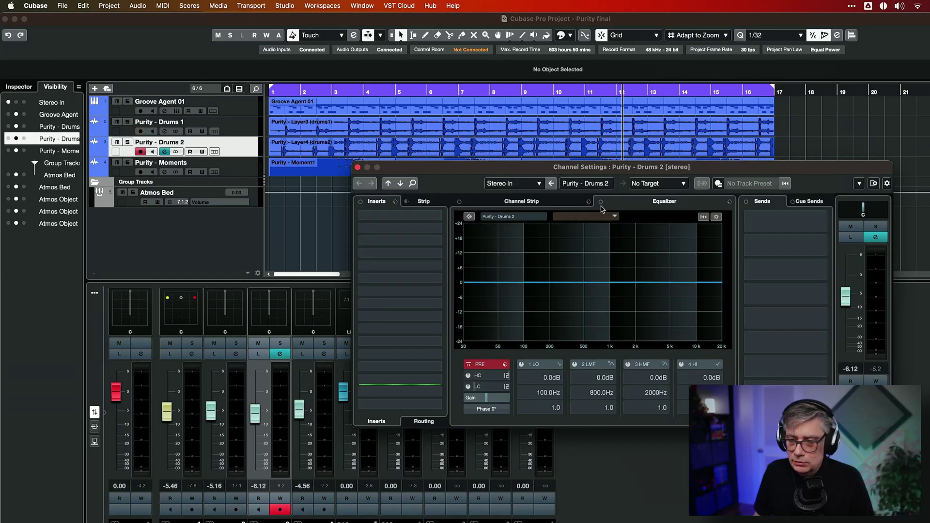
pyautogui.click(673, 187)
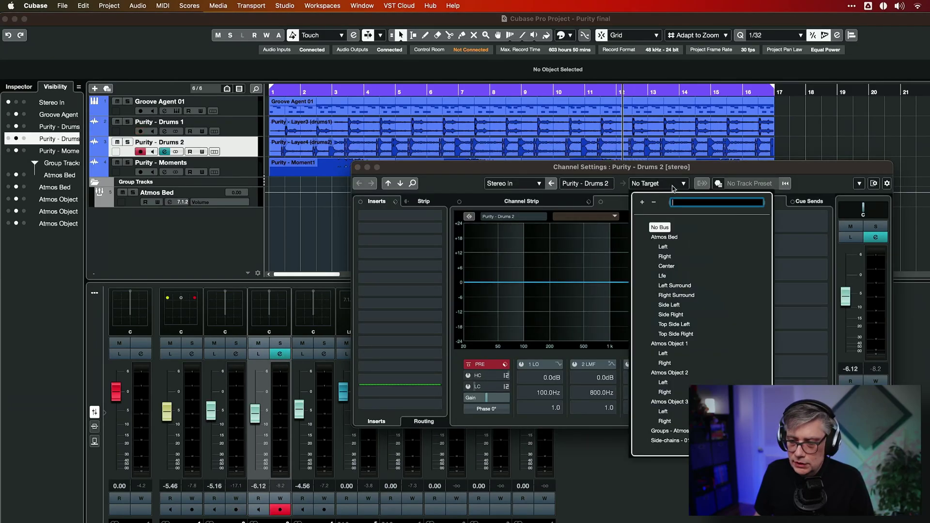
pyautogui.click(670, 373)
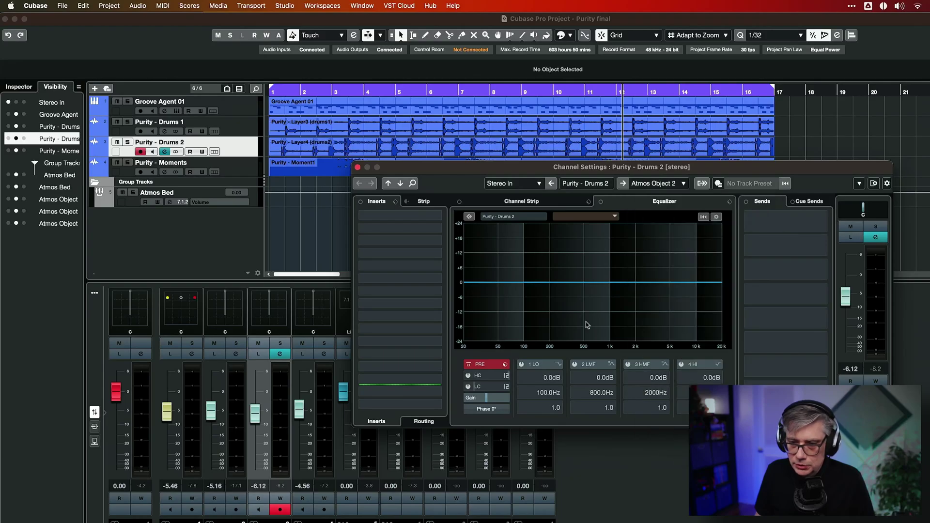
pyautogui.click(357, 168)
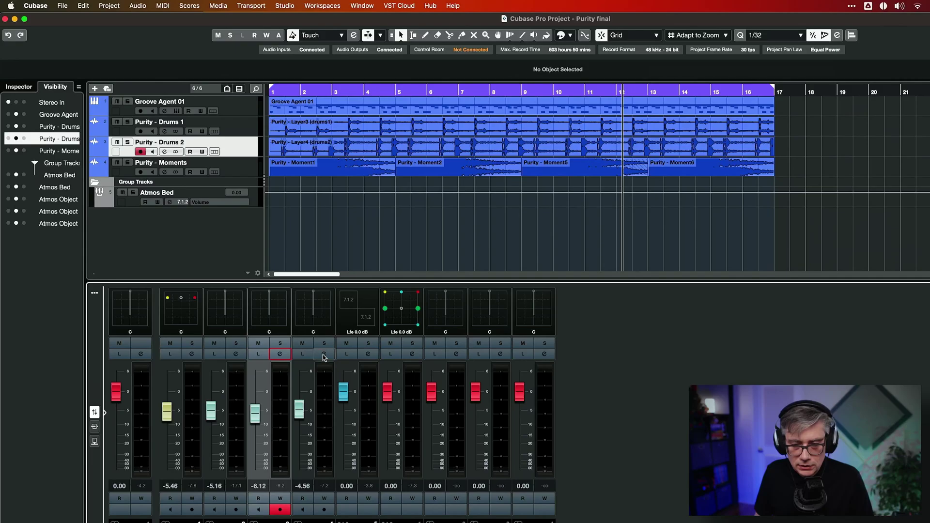
# Route the Purity - Moments channel to the Atmos Object 3 output bus in its channel settings
pyautogui.click(325, 356)
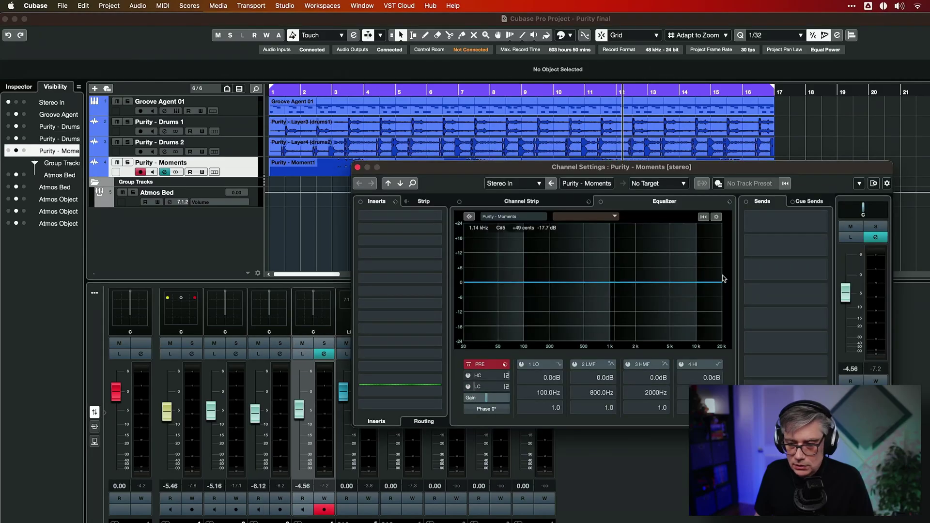
pyautogui.click(681, 186)
pyautogui.click(682, 403)
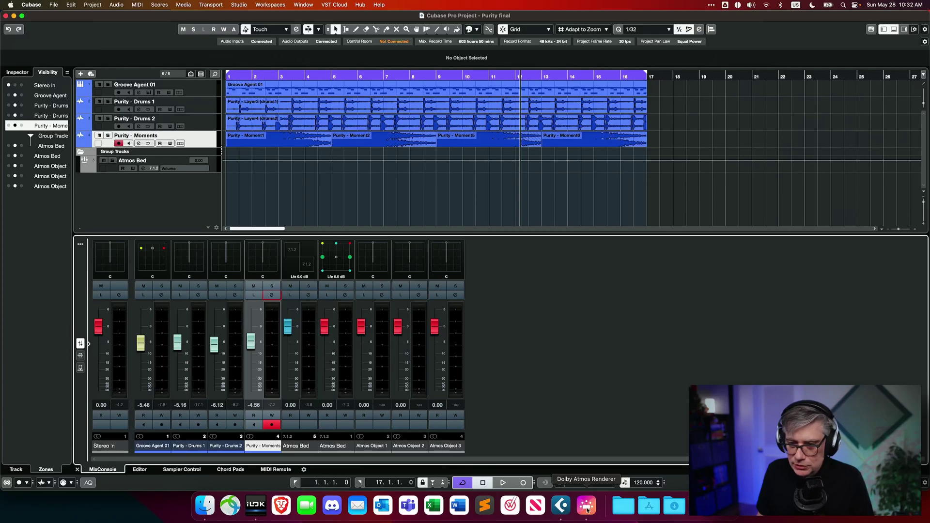
# Play the project, check in the Dolby Atmos Renderer that the bed and object inputs receive signal, and stop playback in Cubase
pyautogui.press('space')
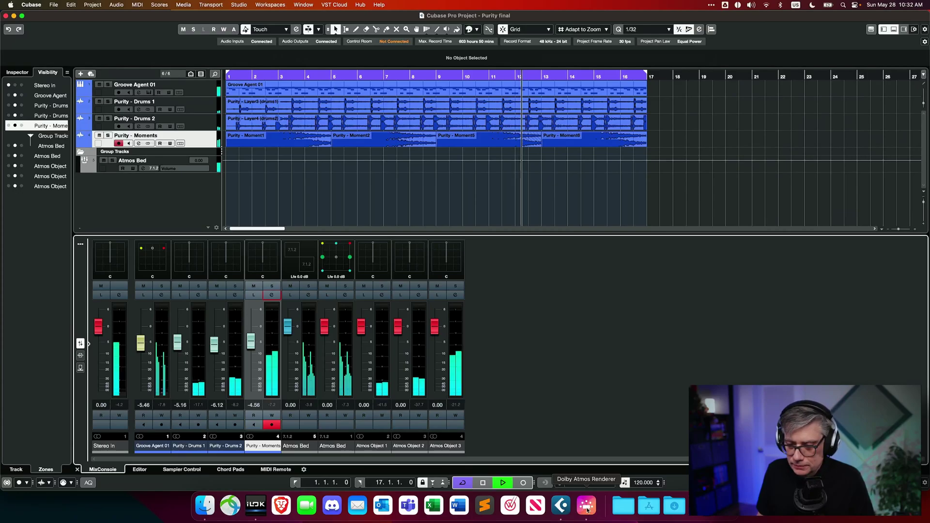
pyautogui.click(587, 507)
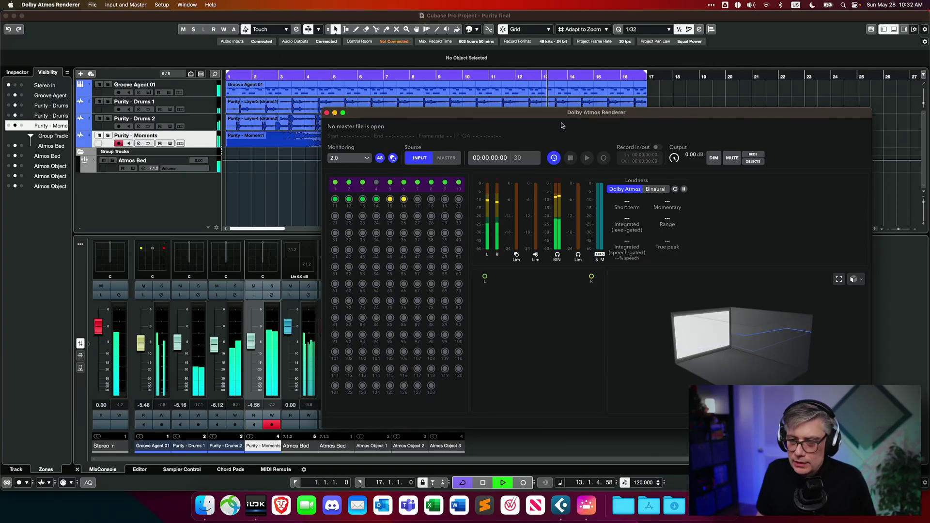
pyautogui.moveTo(551, 114); pyautogui.dragTo(503, 96)
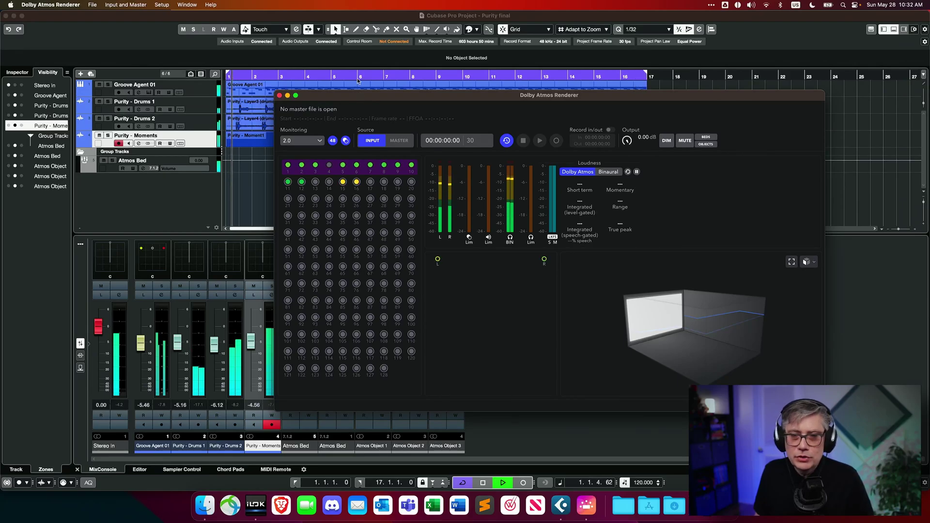
pyautogui.click(404, 73)
pyautogui.press('space')
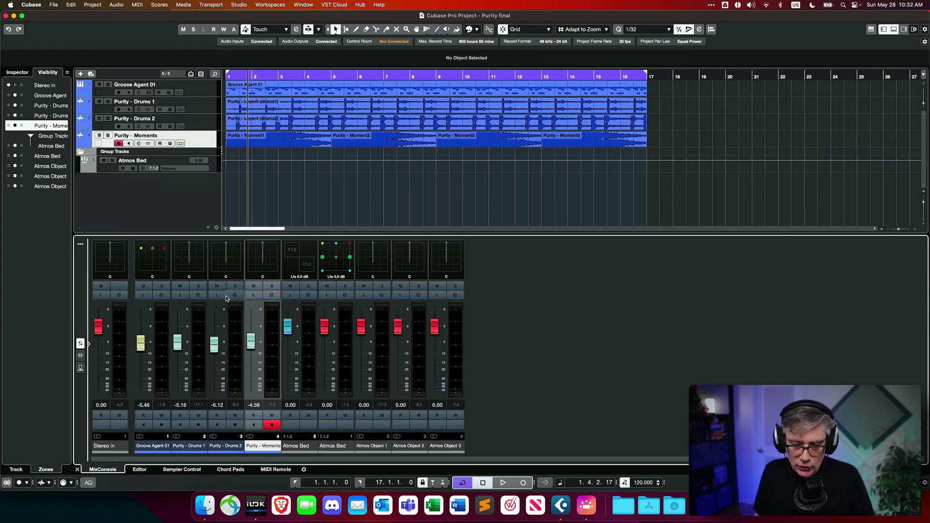
# Insert the Dolby Atmos Music Panner on the Purity - Drums 1 channel and place its window beside the channel settings
pyautogui.click(198, 295)
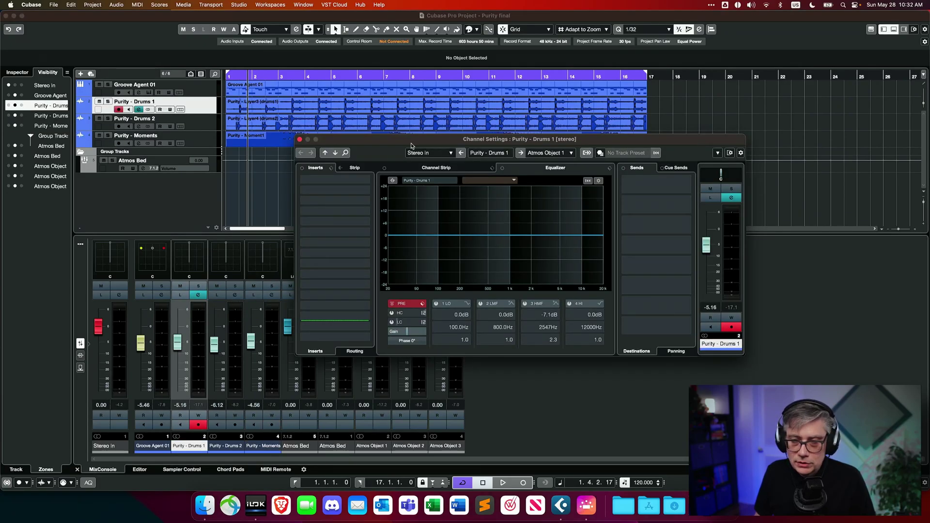
pyautogui.click(365, 181)
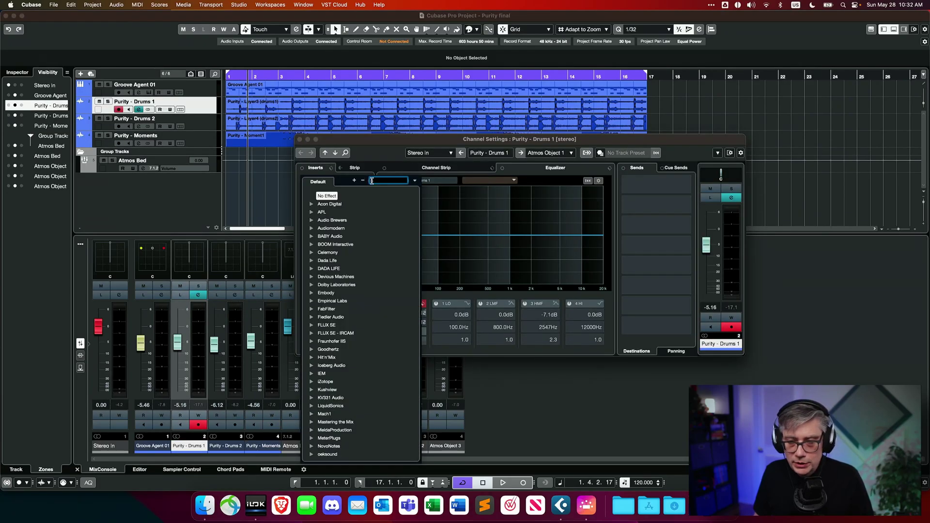
pyautogui.write('dol')
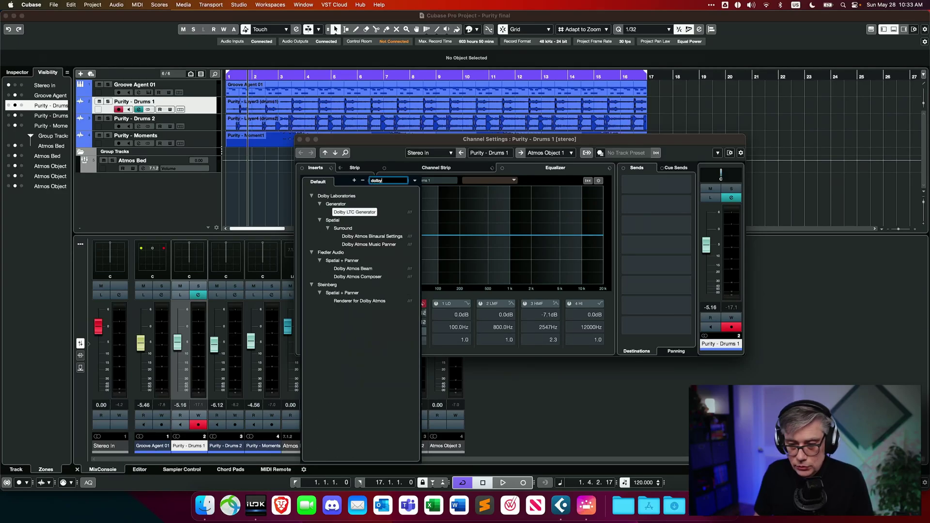
pyautogui.write('by')
pyautogui.click(368, 244)
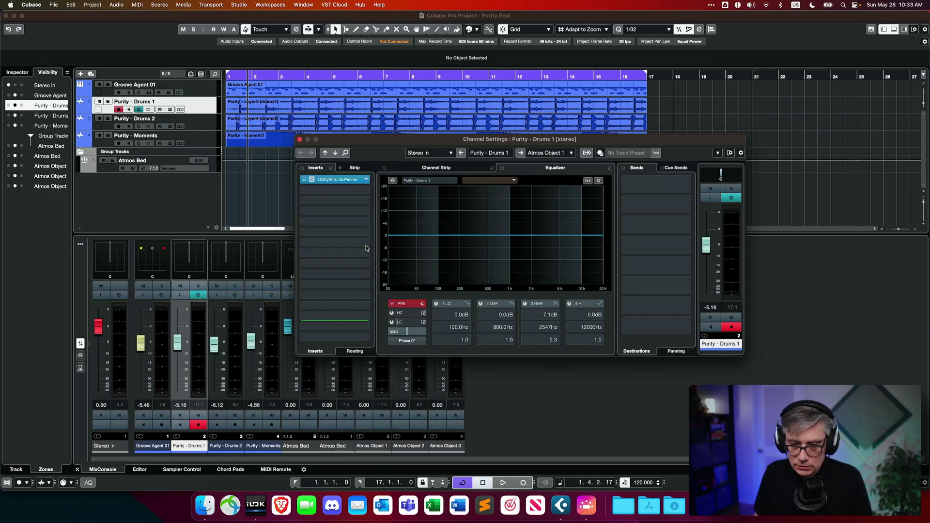
pyautogui.moveTo(415, 62); pyautogui.dragTo(286, 58)
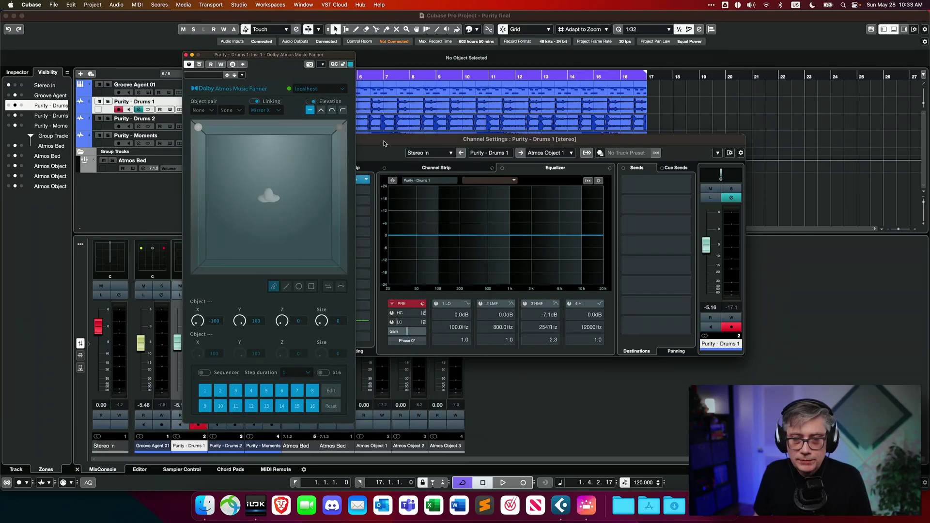
pyautogui.moveTo(383, 143); pyautogui.dragTo(494, 107)
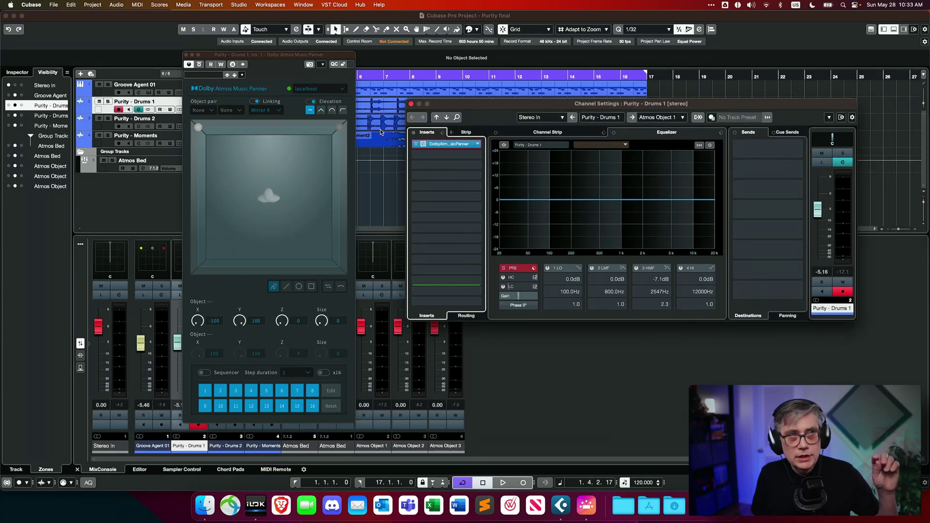
# Assign object pair 11 and 12 in the Drums 1 panner and set the Y position of object 11 to -55
pyautogui.click(212, 113)
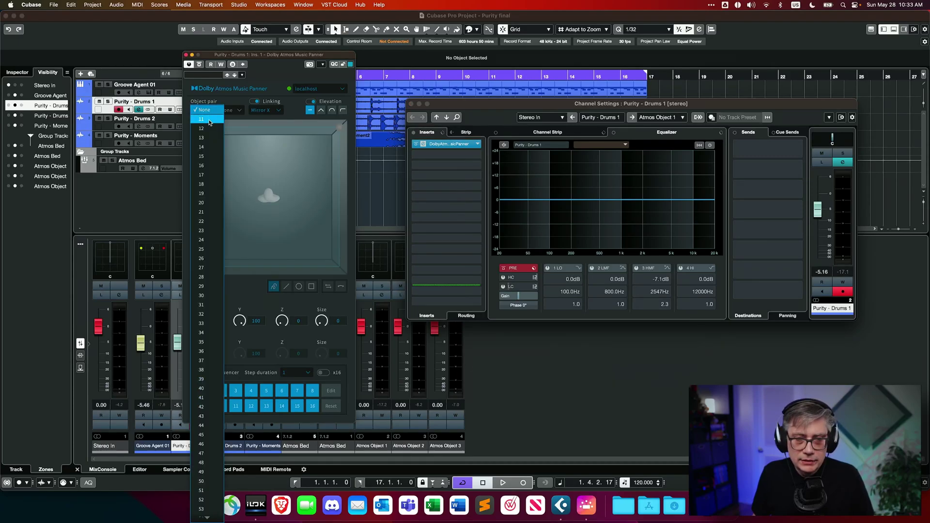
pyautogui.click(210, 122)
pyautogui.click(238, 112)
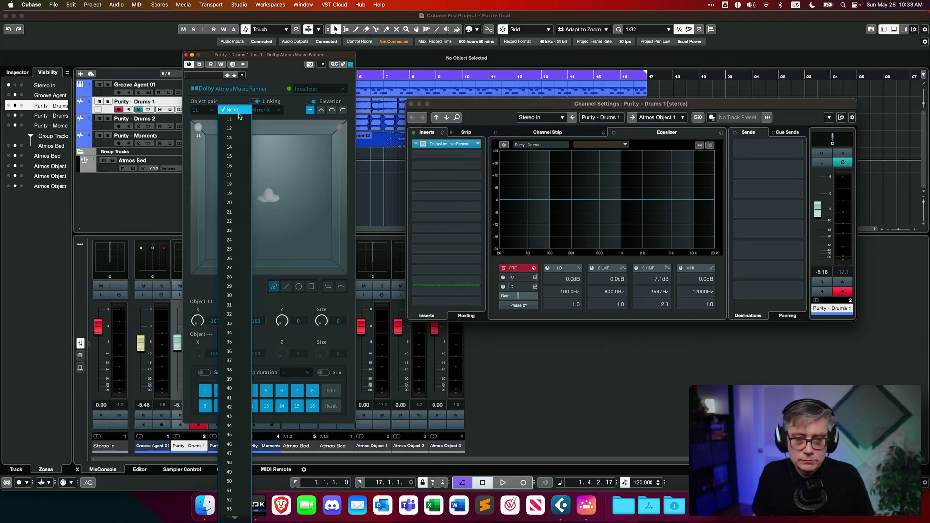
pyautogui.click(237, 130)
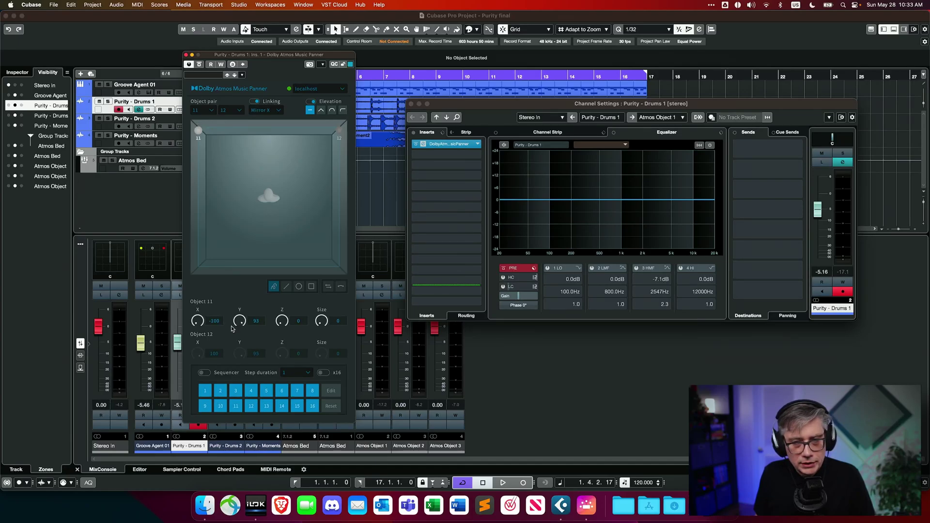
pyautogui.moveTo(232, 329); pyautogui.dragTo(266, 401)
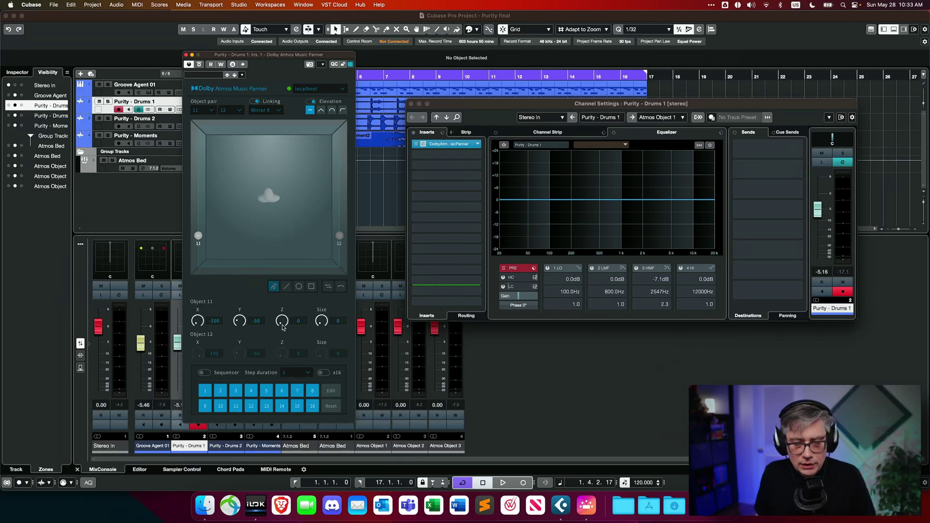
# Set object 11's size to 36 and Z position to 31 in the Drums 1 panner, and close the panner and channel settings
pyautogui.moveTo(327, 324); pyautogui.dragTo(333, 287)
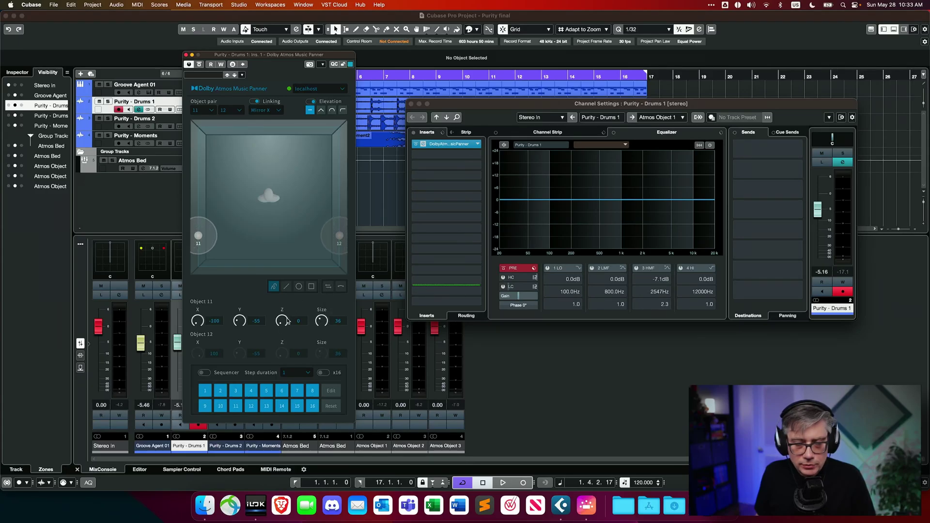
pyautogui.moveTo(281, 322); pyautogui.dragTo(285, 294)
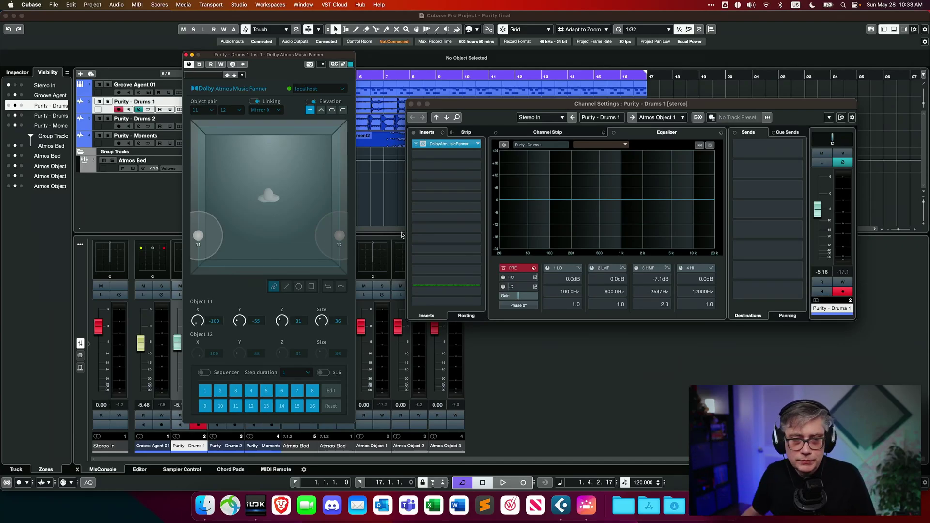
pyautogui.click(187, 55)
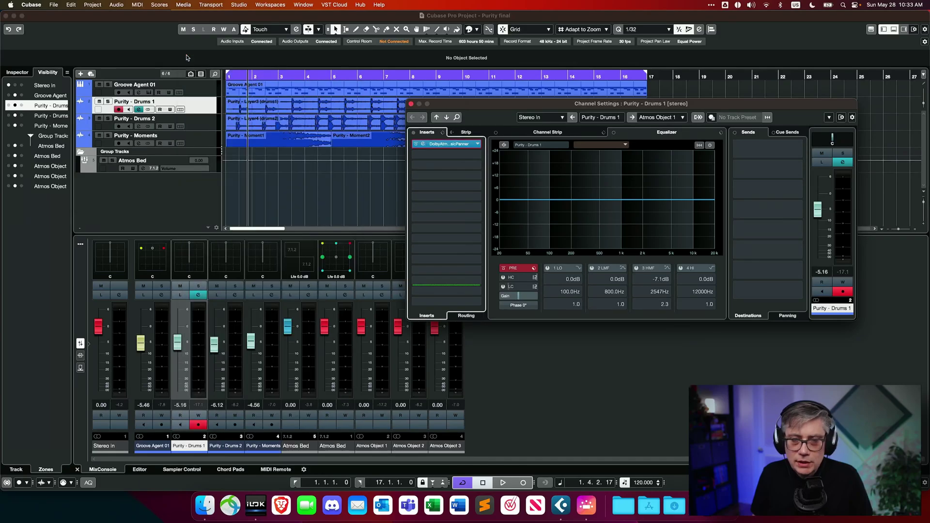
pyautogui.click(411, 105)
# Insert the Dolby Atmos Music Panner on the Purity - Drums 2 channel, set its Y position to 4, and close the panner
pyautogui.click(235, 296)
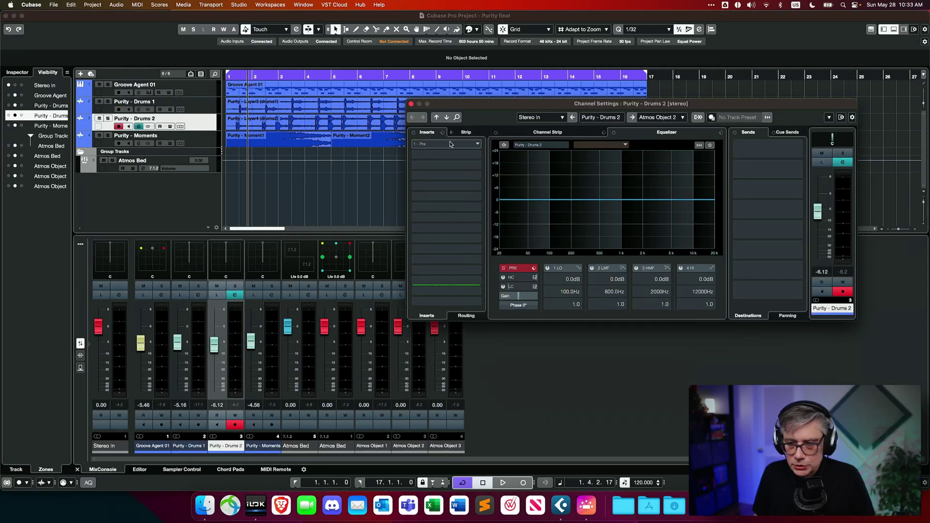
pyautogui.click(475, 146)
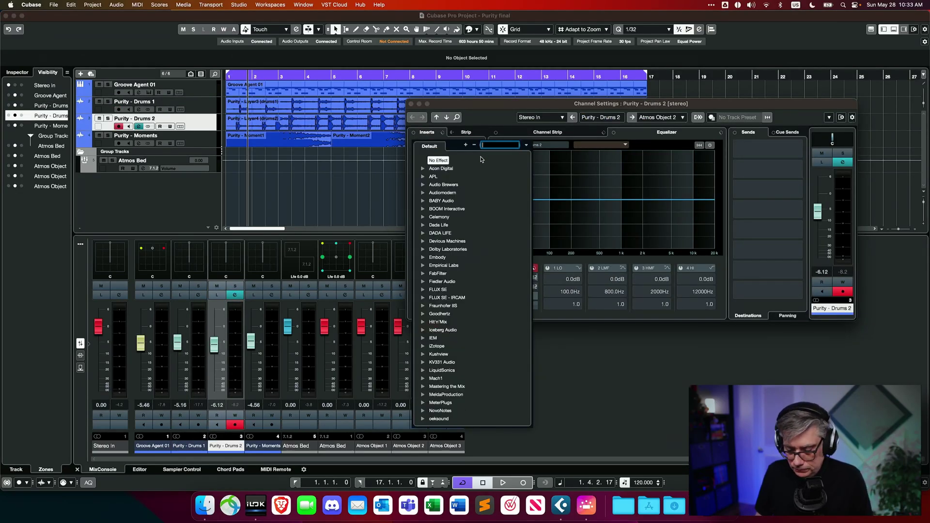
pyautogui.write('dolby')
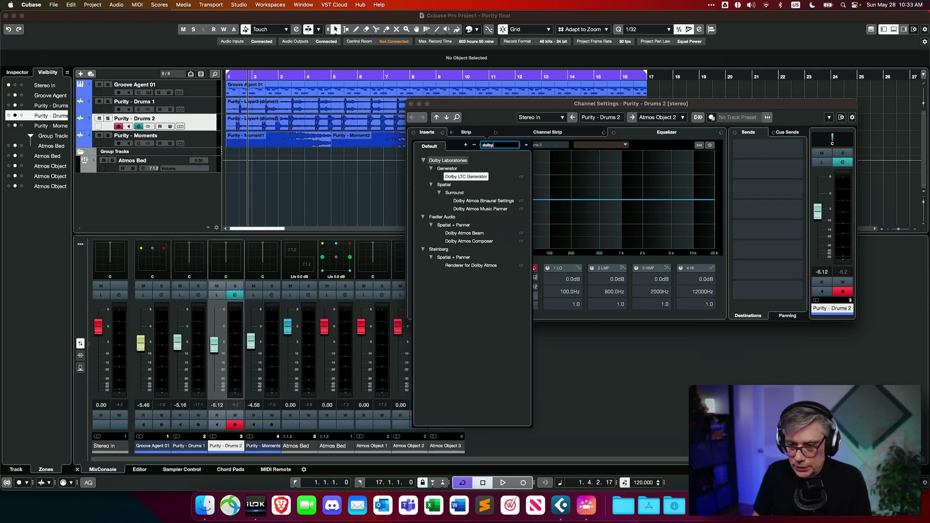
pyautogui.click(499, 210)
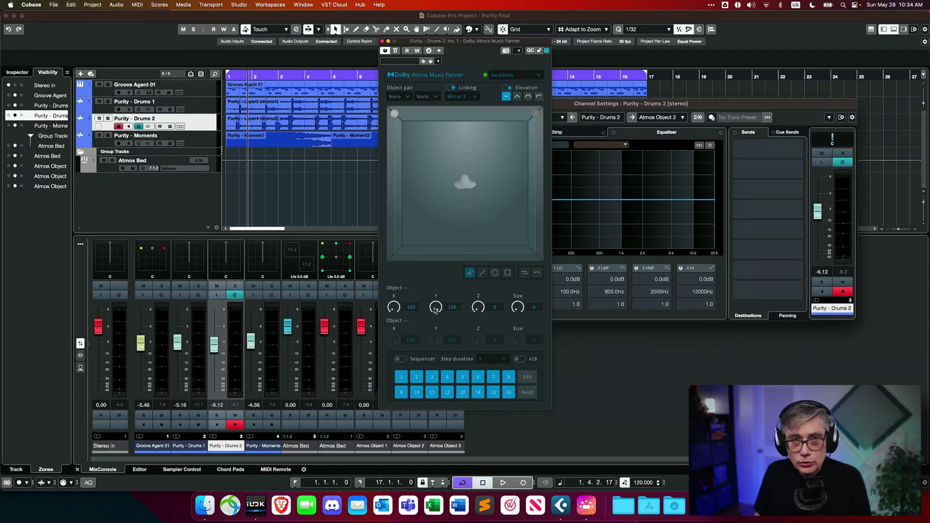
pyautogui.moveTo(436, 309); pyautogui.dragTo(432, 359)
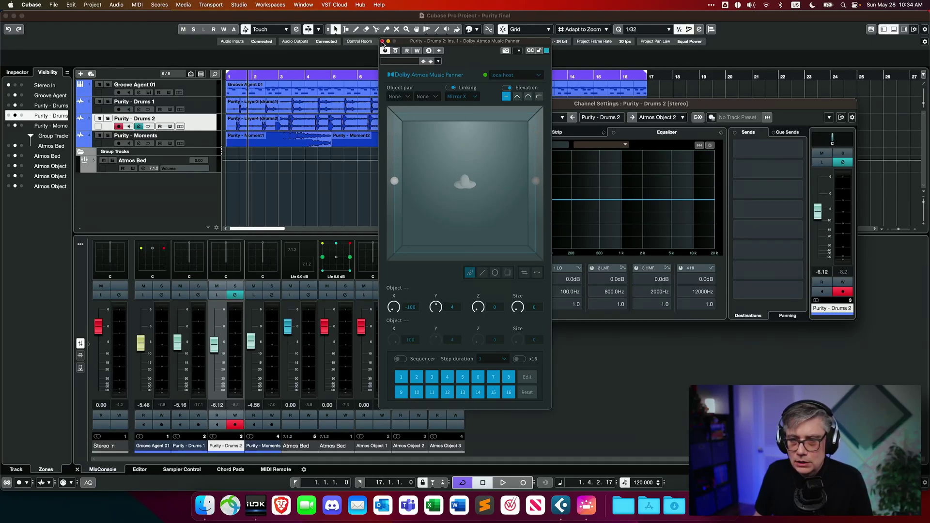
pyautogui.click(382, 41)
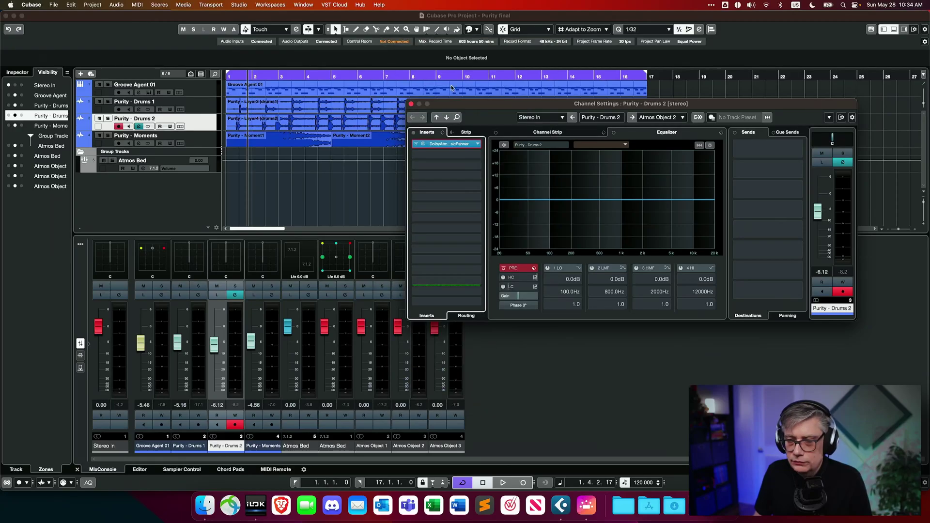
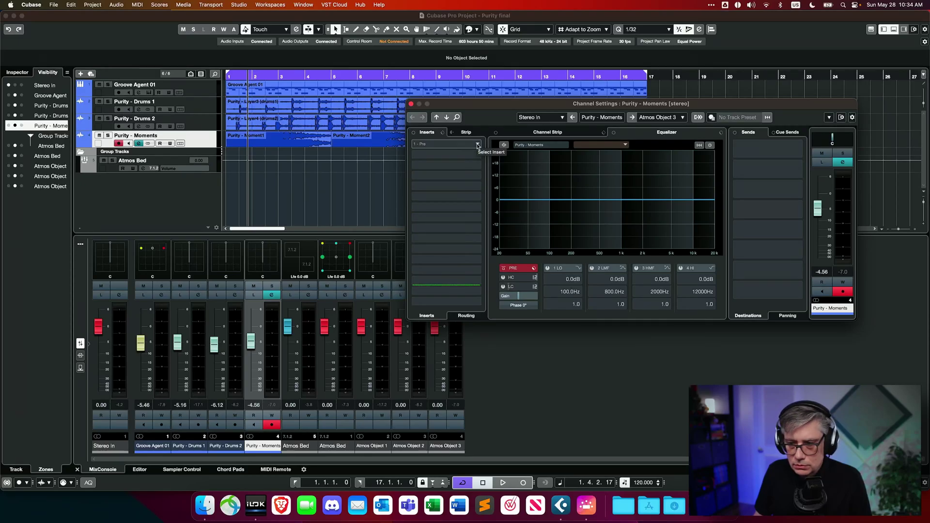
# Insert the Dolby Atmos Music Panner on Purity - Moments, set Y to 72 and Z to about 29, and close its windows
pyautogui.click(477, 144)
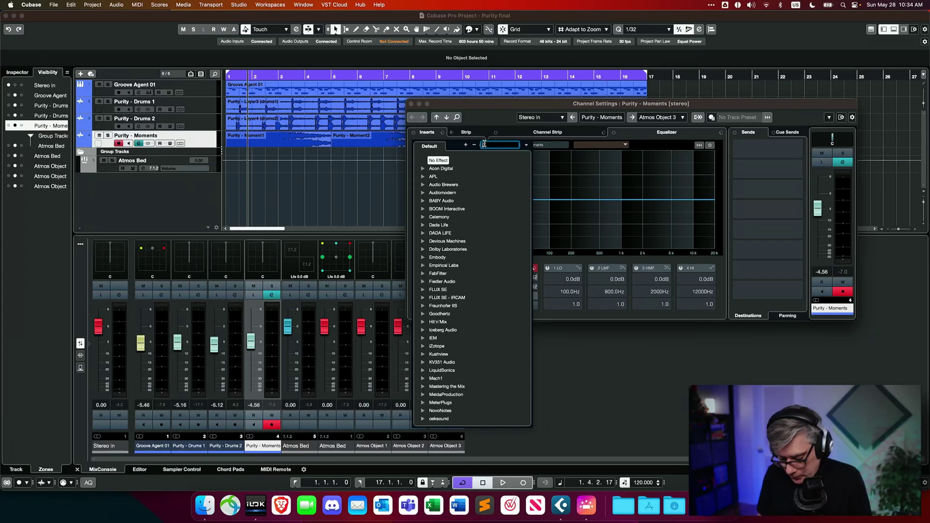
pyautogui.write('dolby')
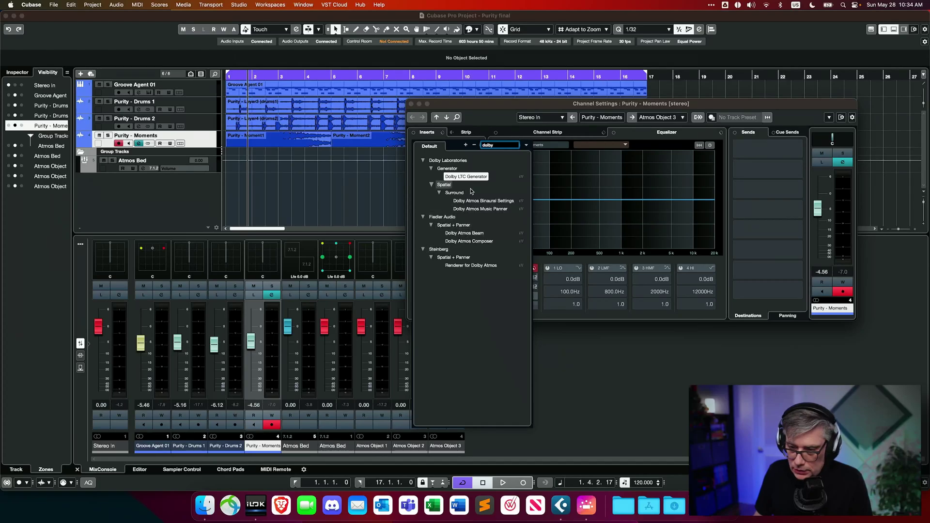
pyautogui.click(474, 209)
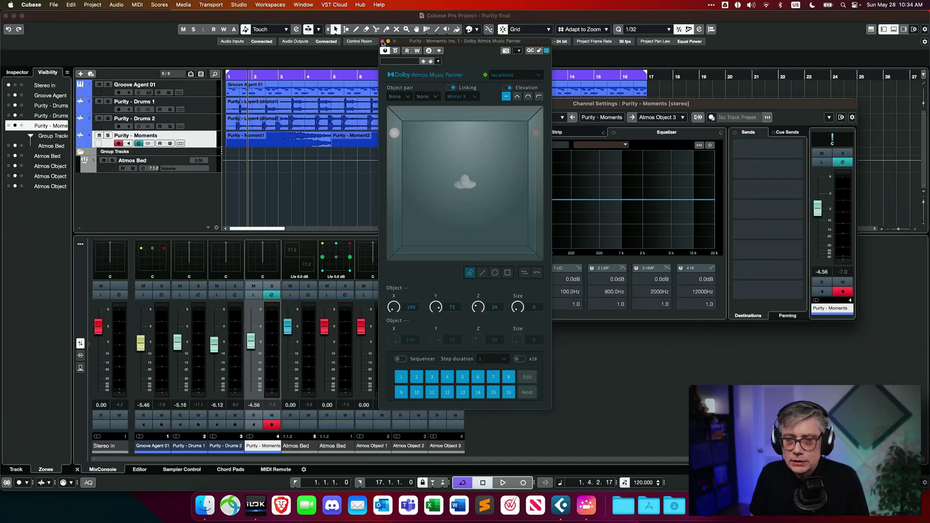
pyautogui.click(382, 42)
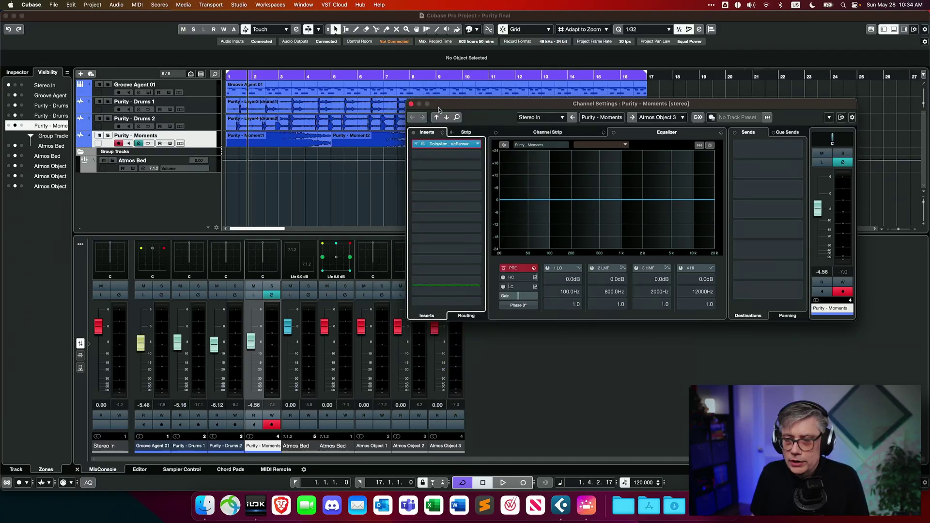
pyautogui.click(411, 105)
# Play the project in Cubase, check the object inputs and room view in the Dolby Atmos Renderer, and stop playback
pyautogui.click(587, 505)
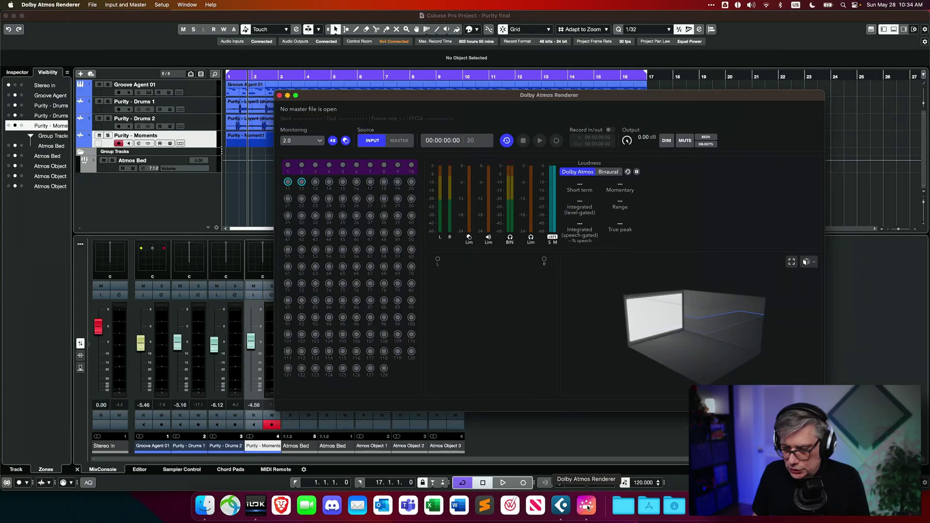
pyautogui.click(313, 16)
pyautogui.press('space')
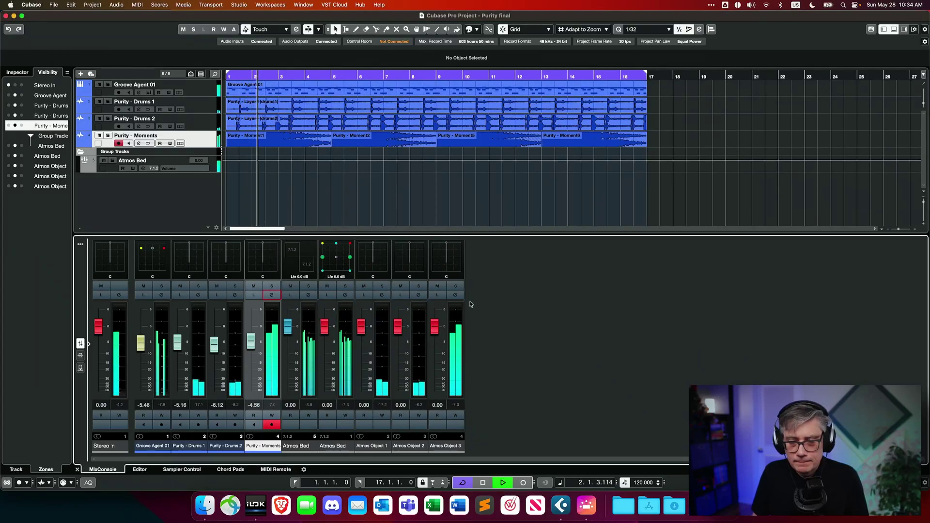
pyautogui.press('super+Tab')
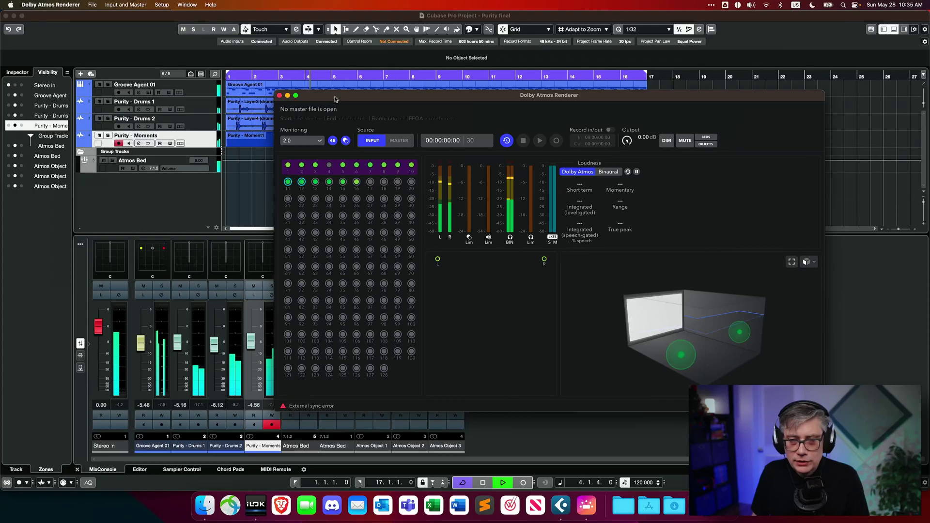
pyautogui.click(286, 14)
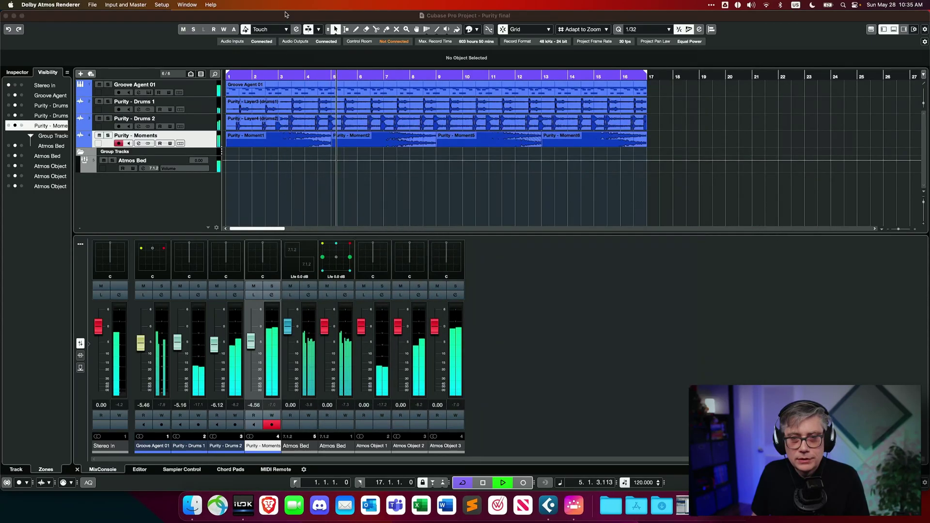
pyautogui.click(236, 298)
pyautogui.press('space')
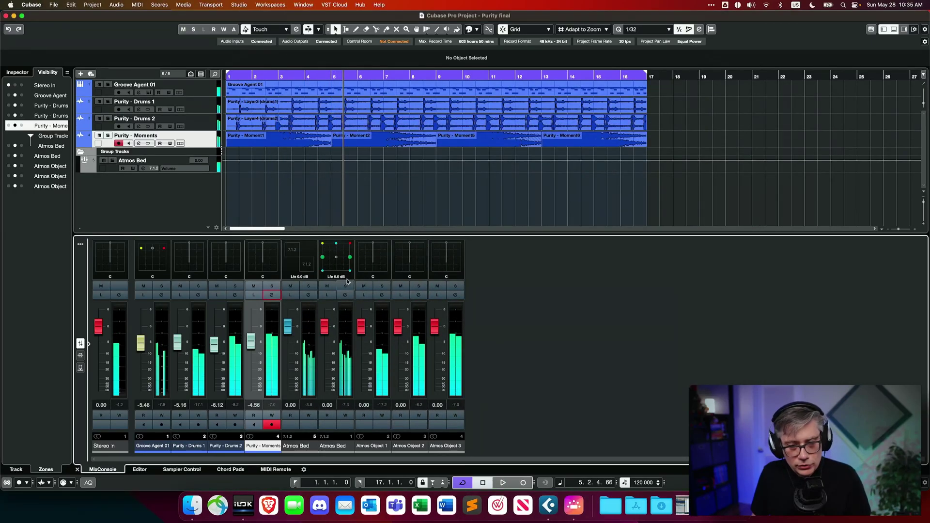
# Assign object pair 13 and 14 in the Purity - Drums 2 panner and close the panner and channel settings
pyautogui.click(235, 295)
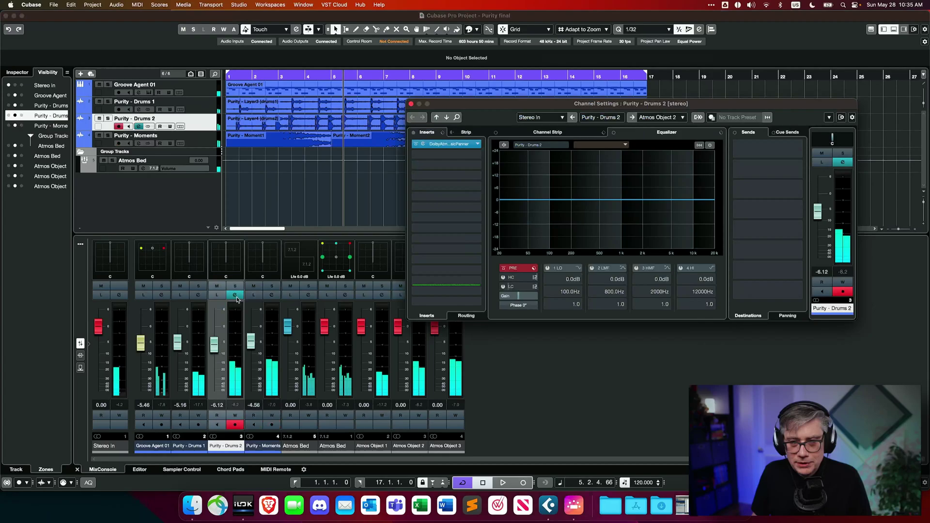
pyautogui.click(443, 145)
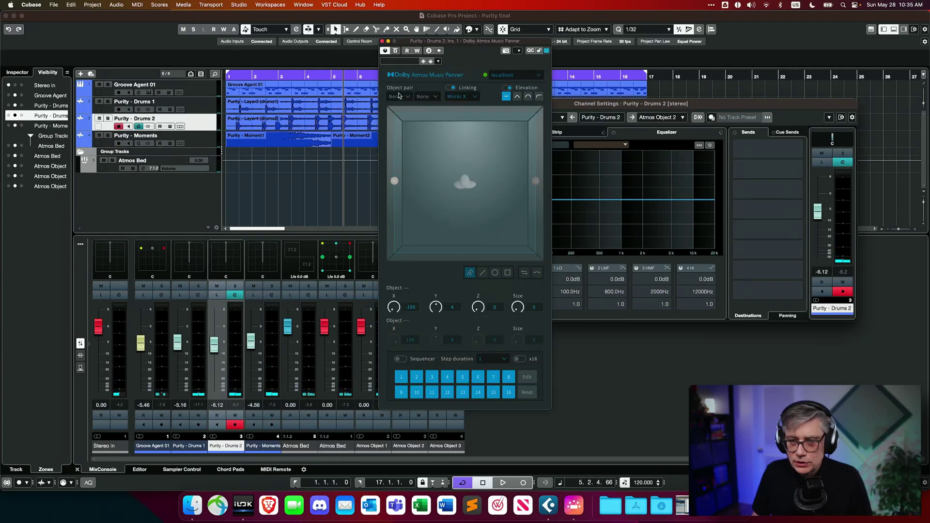
pyautogui.click(408, 97)
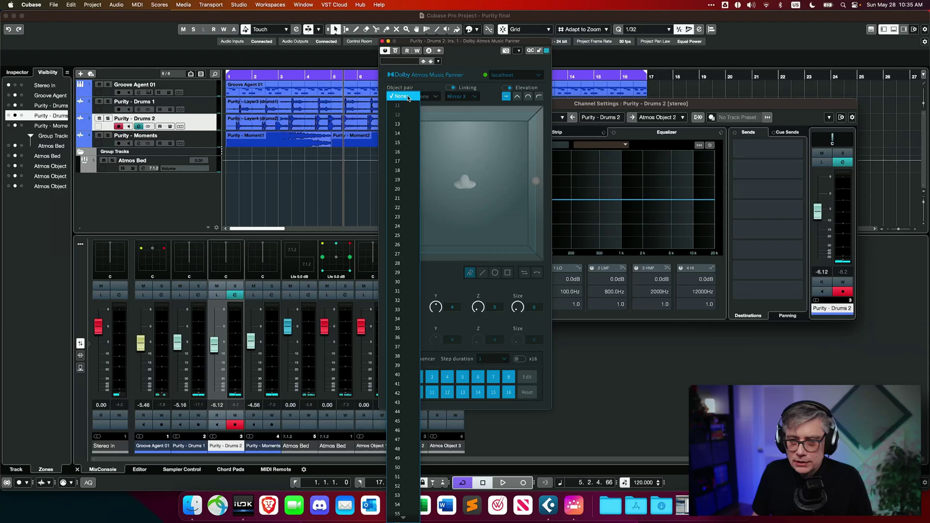
pyautogui.click(404, 125)
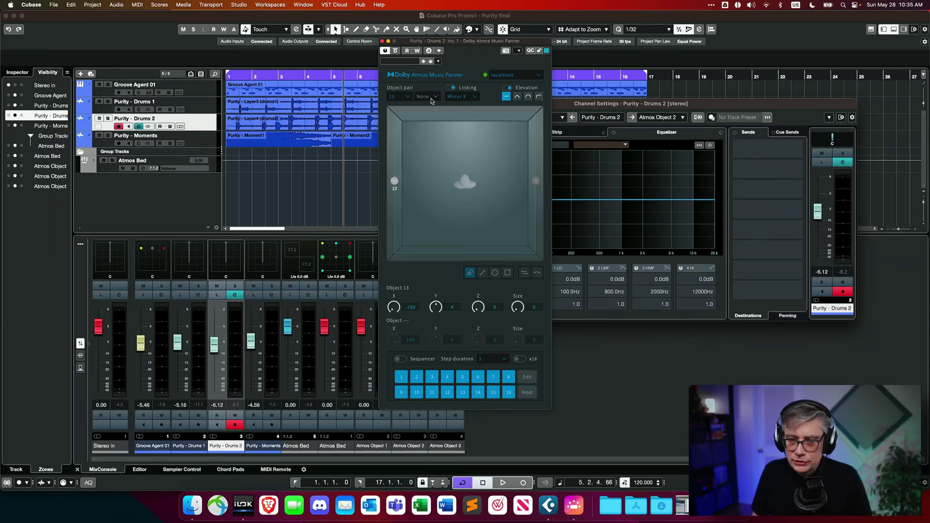
pyautogui.click(431, 99)
pyautogui.click(431, 132)
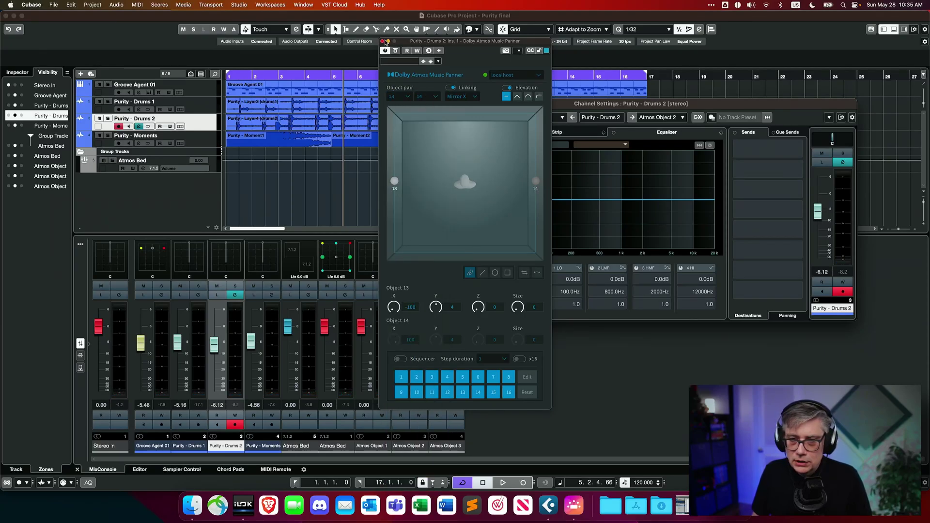
pyautogui.click(383, 41)
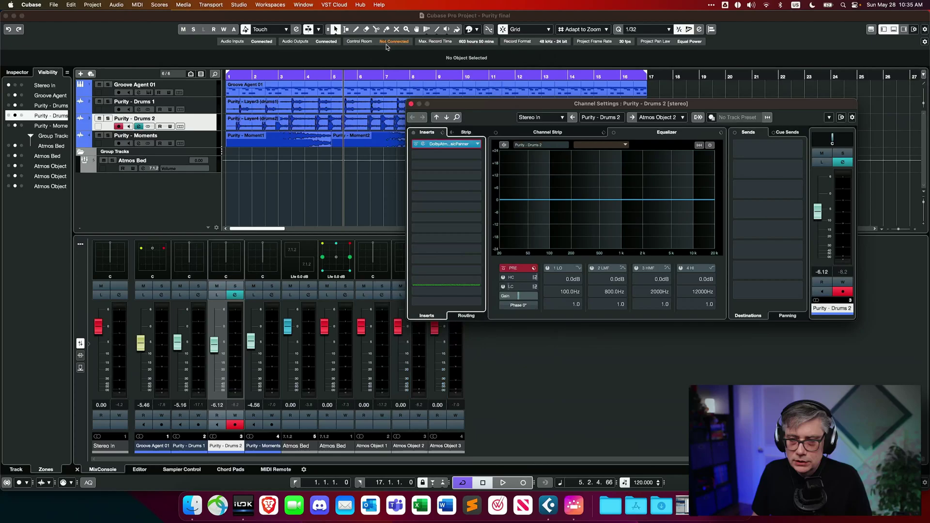
pyautogui.click(410, 105)
# Assign object pair 15 and 16 in the Purity - Moments panner and close the panner and channel settings
pyautogui.click(272, 295)
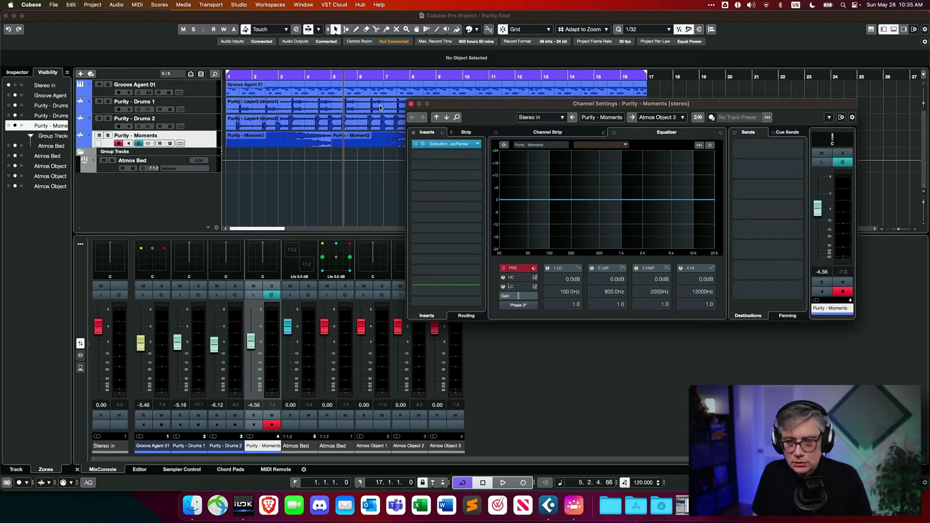
pyautogui.click(446, 144)
pyautogui.click(410, 99)
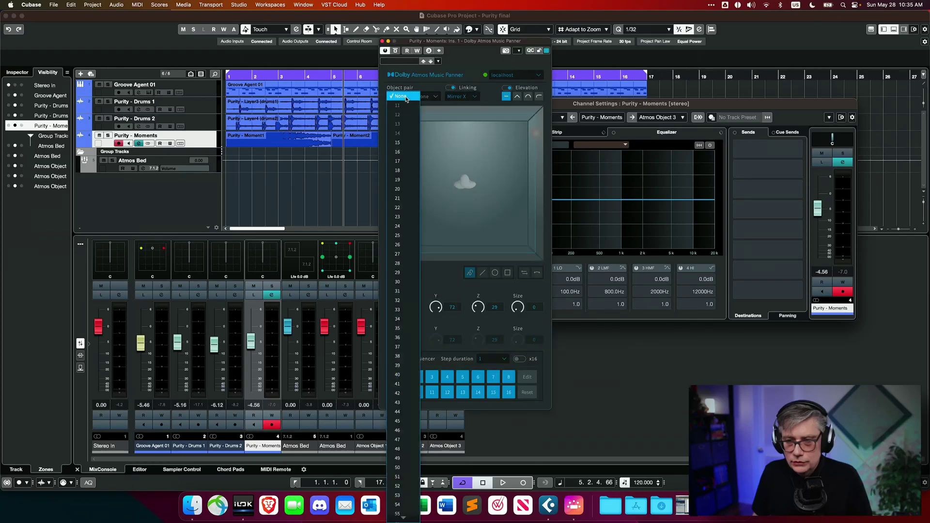
pyautogui.click(409, 144)
pyautogui.click(438, 95)
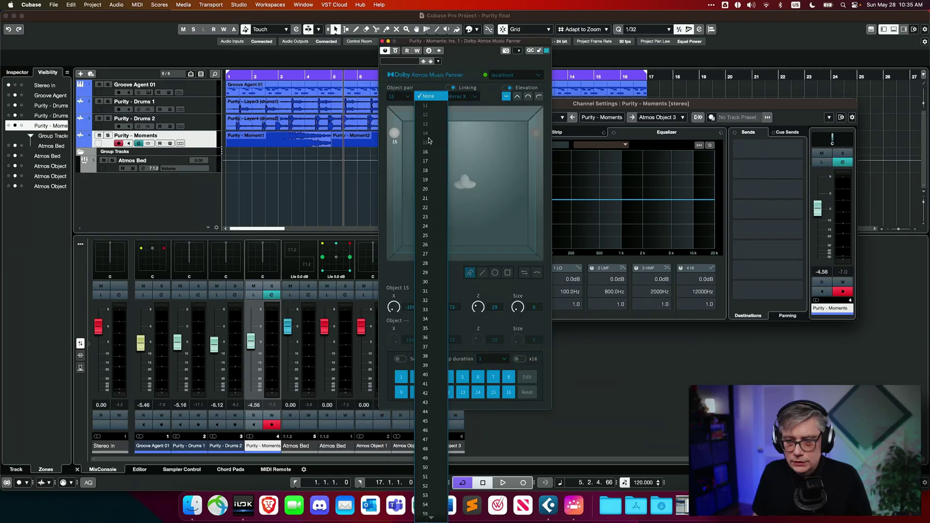
pyautogui.click(431, 152)
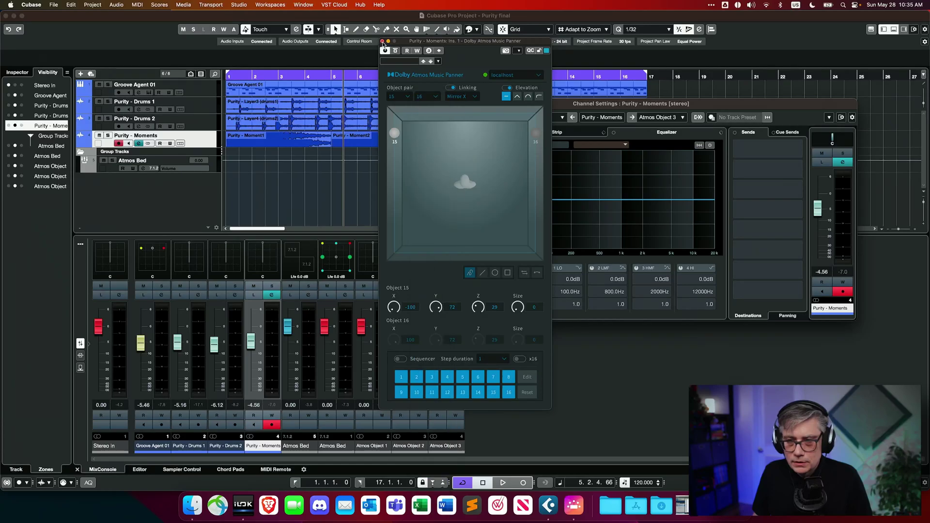
pyautogui.click(382, 41)
pyautogui.moveTo(486, 109); pyautogui.dragTo(495, 86)
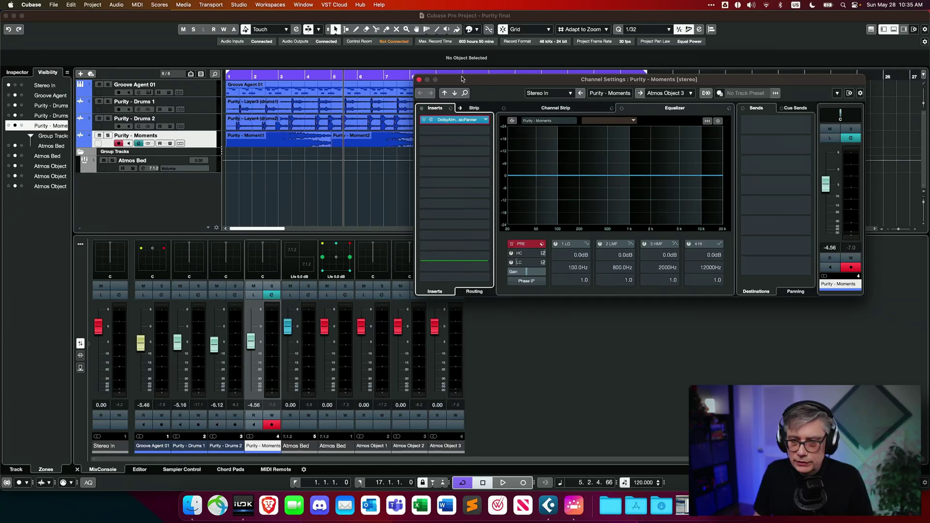
pyautogui.moveTo(463, 79); pyautogui.dragTo(436, 69)
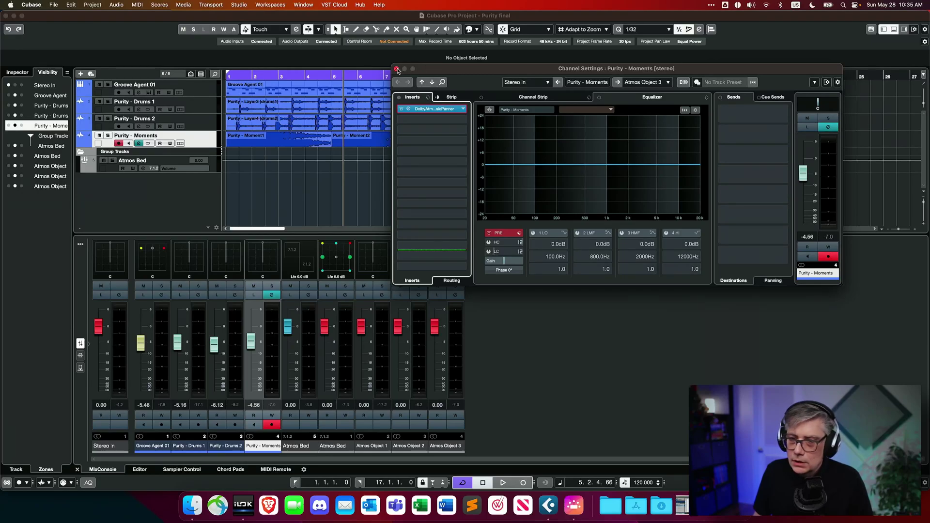
pyautogui.click(396, 69)
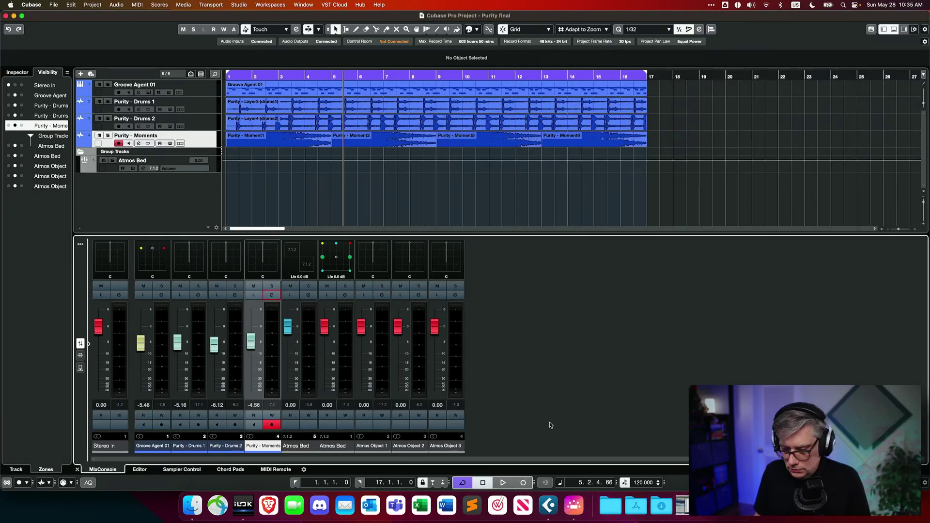
# Play the project, examine the object positions in the Dolby Atmos Renderer's room view, and solo the Purity - Drums 1 track
pyautogui.press('space')
pyautogui.click(574, 506)
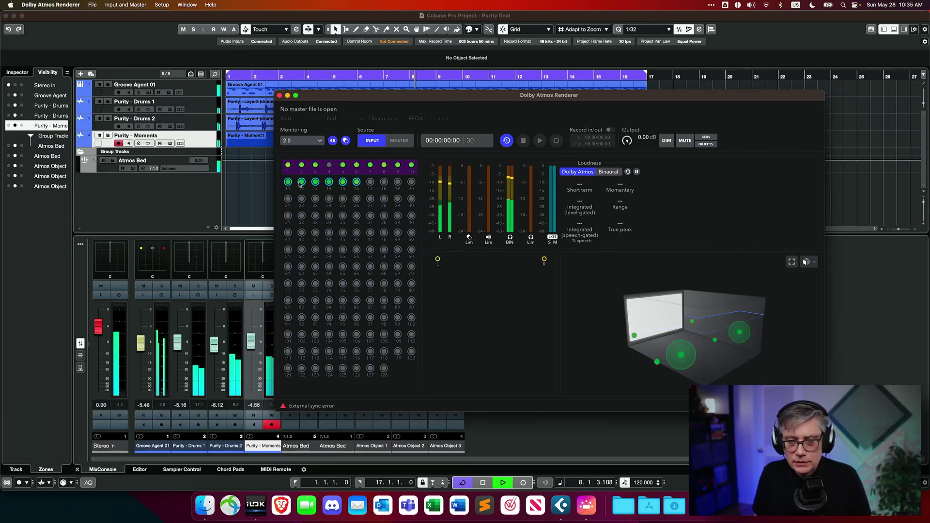
pyautogui.moveTo(650, 348); pyautogui.dragTo(748, 381)
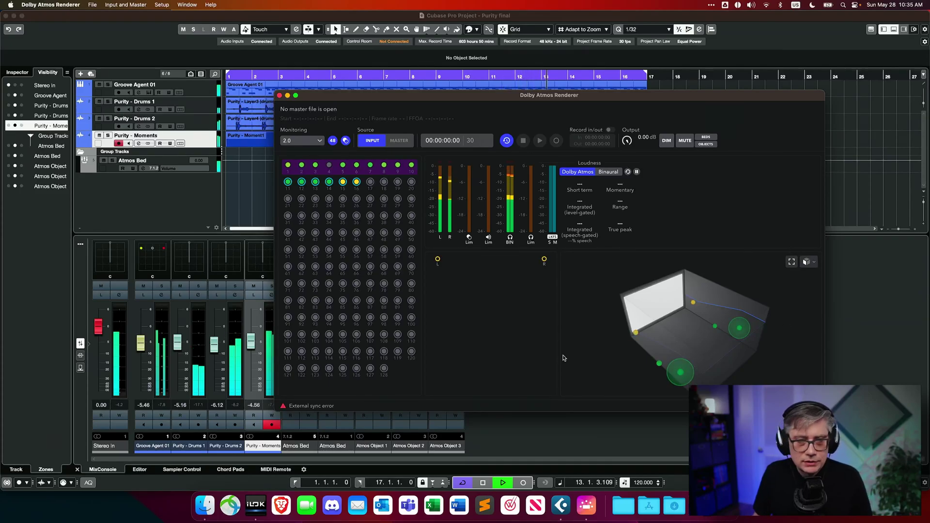
pyautogui.click(105, 110)
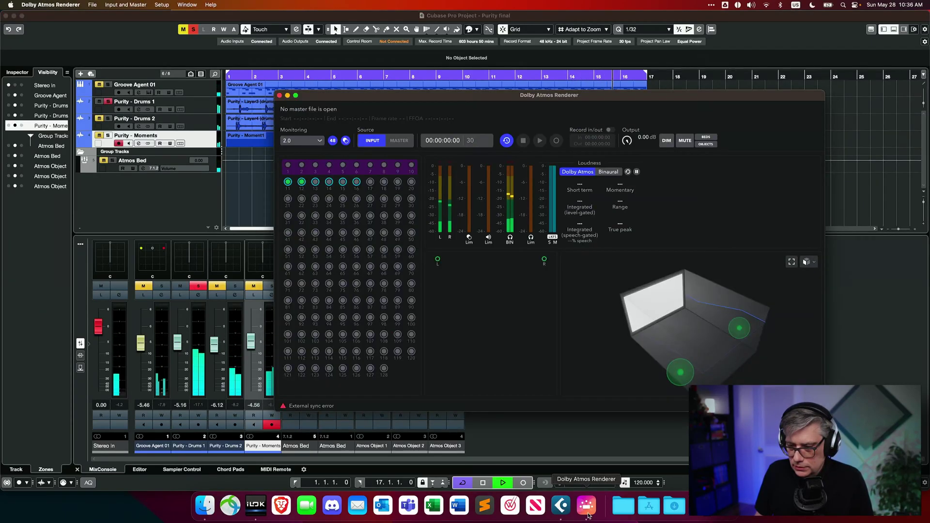
# Solo Purity - Drums 2 and Purity - Moments in Cubase in turn, examining each object's position in the Dolby Atmos Renderer
pyautogui.click(561, 505)
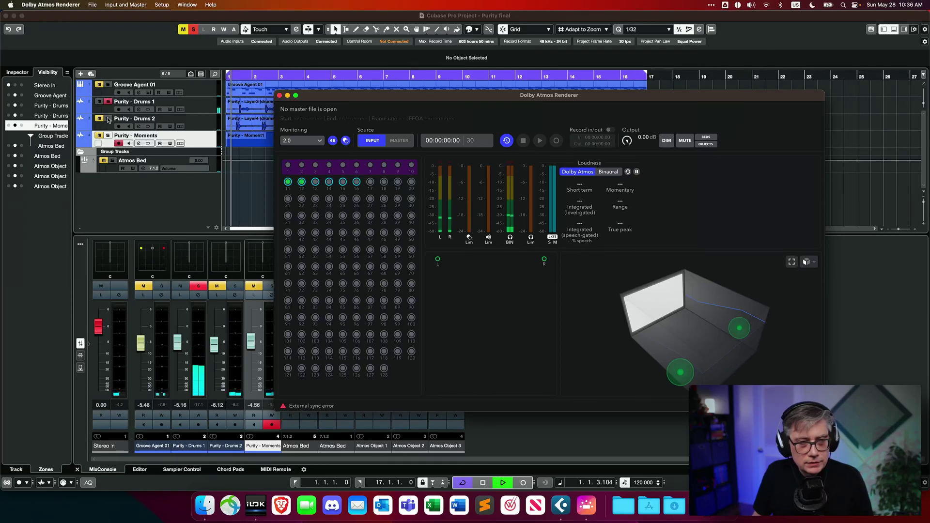
pyautogui.click(108, 120)
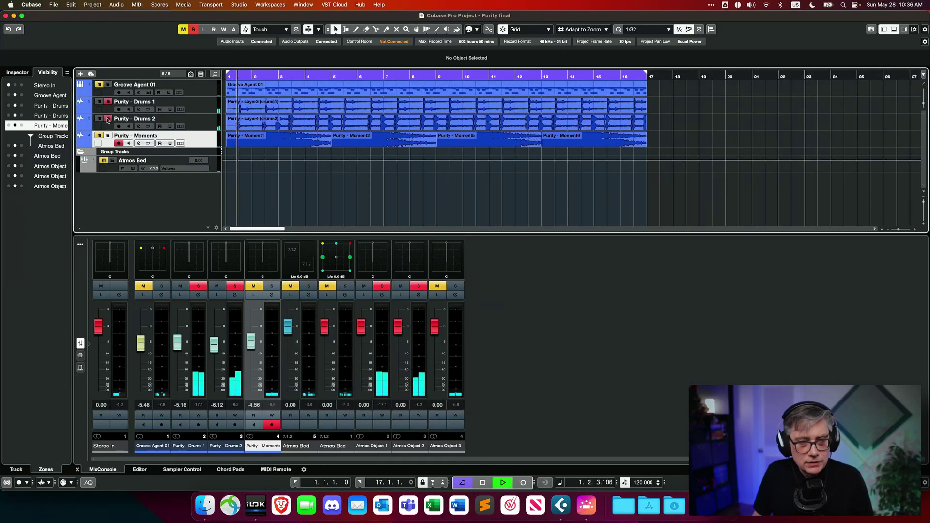
pyautogui.click(586, 506)
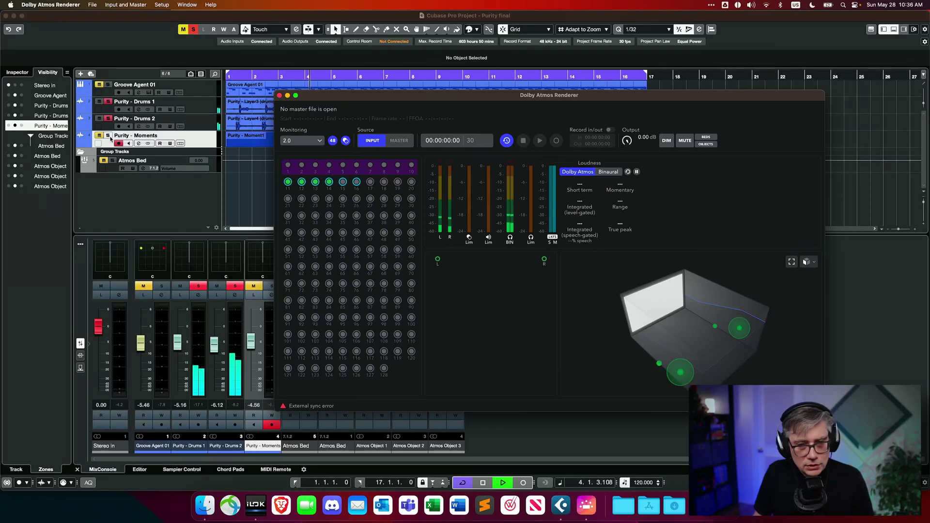
pyautogui.click(109, 137)
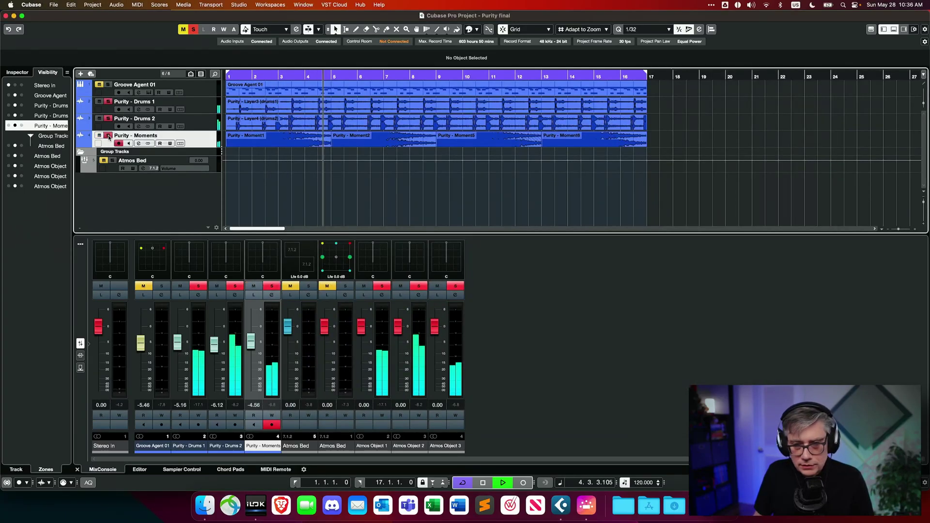
pyautogui.click(592, 508)
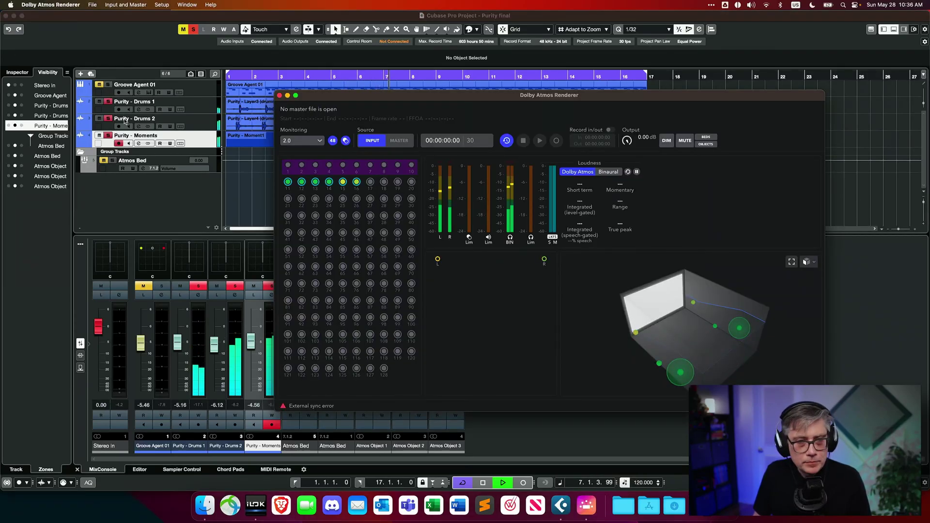
# Clear the solos on the Purity tracks in Cubase and examine the full mix in the Dolby Atmos Renderer before stopping playback
pyautogui.click(108, 103)
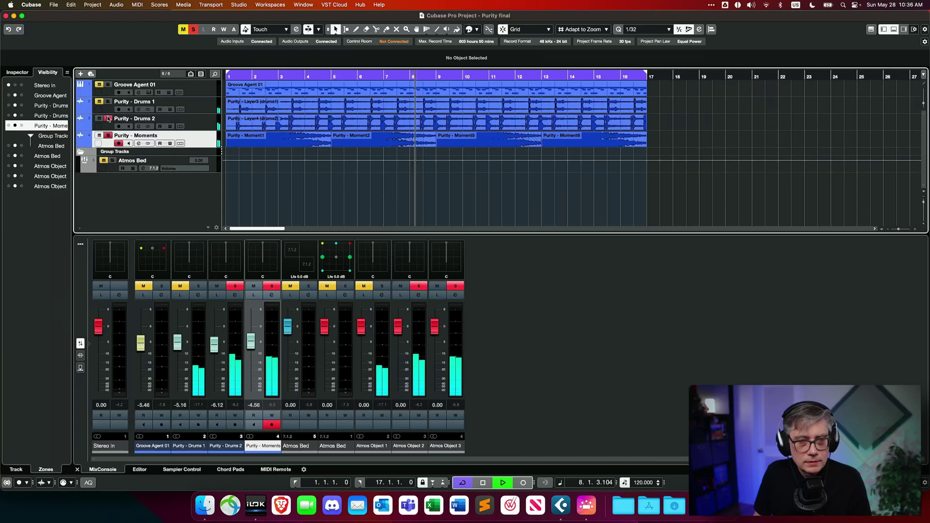
pyautogui.click(592, 501)
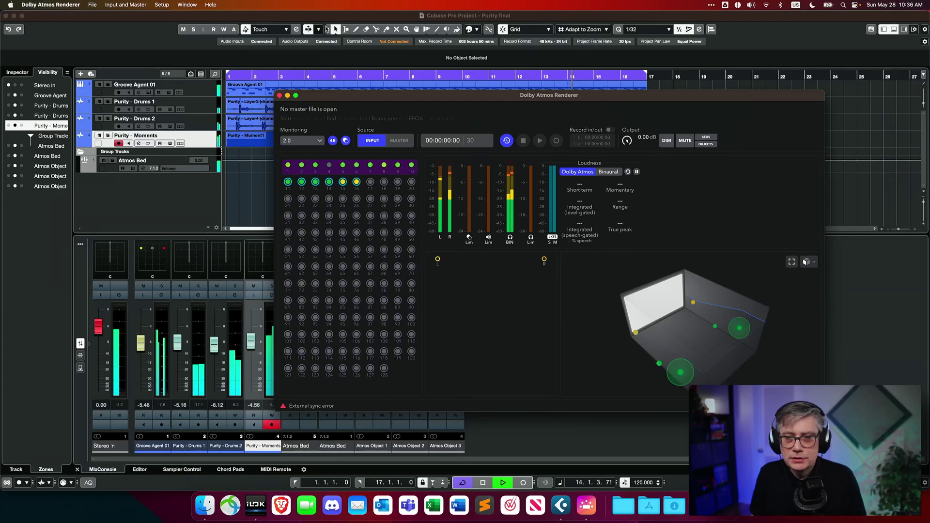
pyautogui.press('super+h')
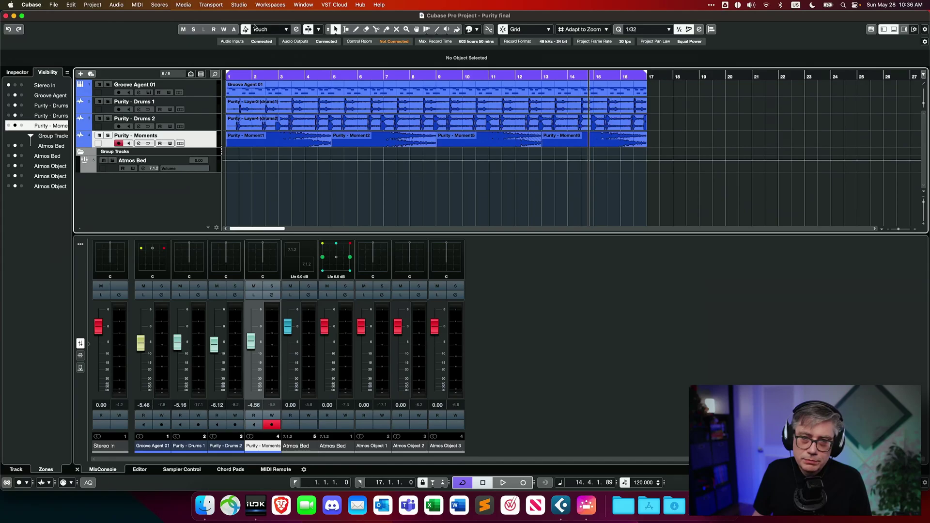
# Add a mono output bus named Ltc in Cubase's audio connections
pyautogui.click(239, 5)
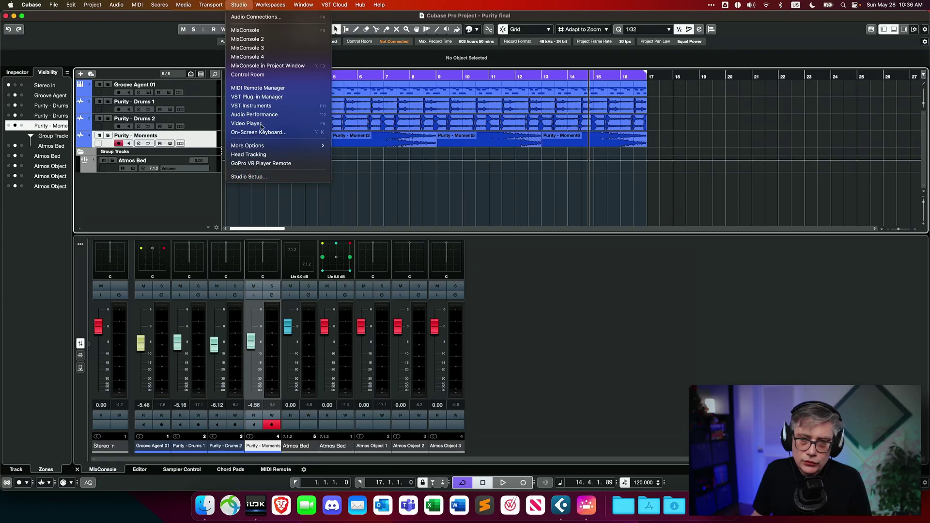
pyautogui.click(256, 17)
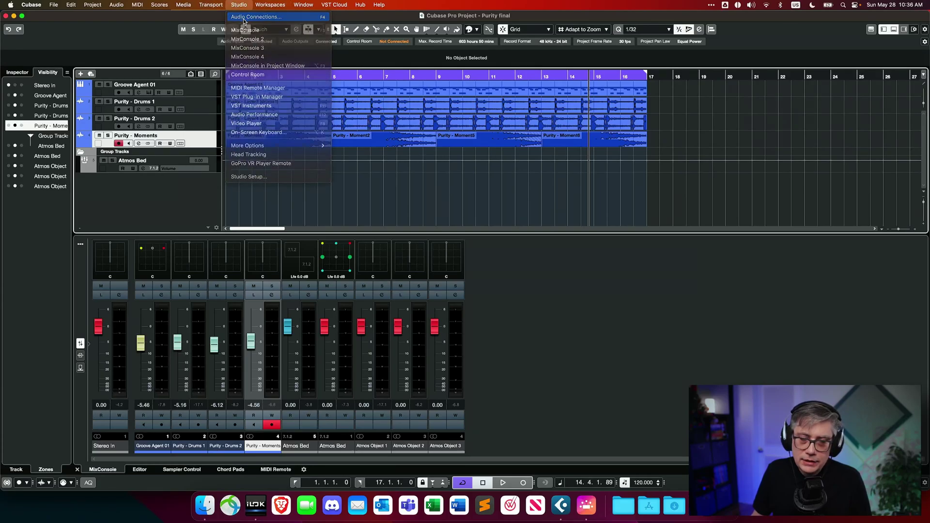
pyautogui.click(363, 86)
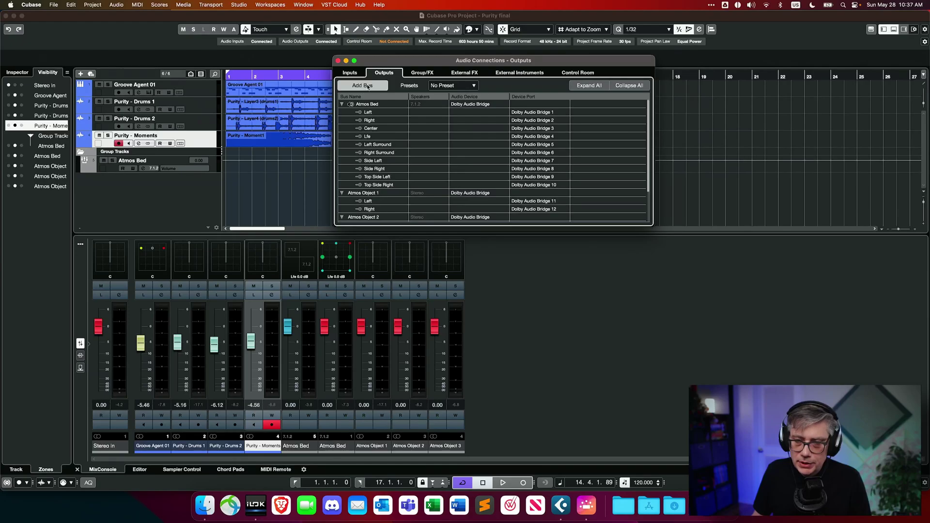
pyautogui.click(267, 133)
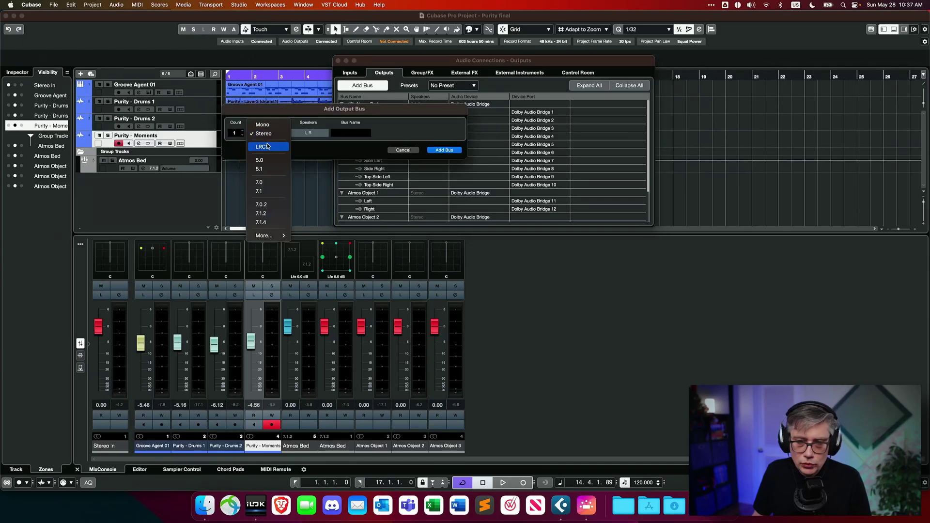
pyautogui.click(269, 127)
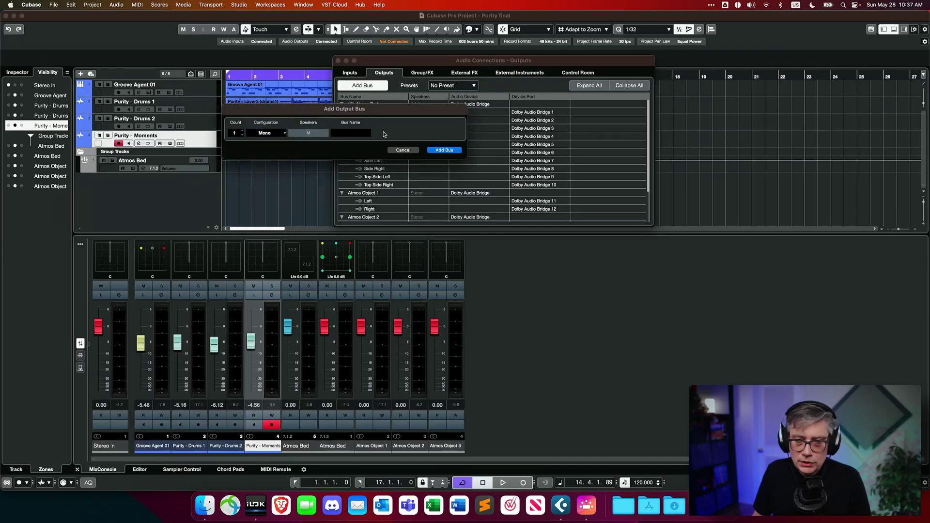
pyautogui.click(362, 133)
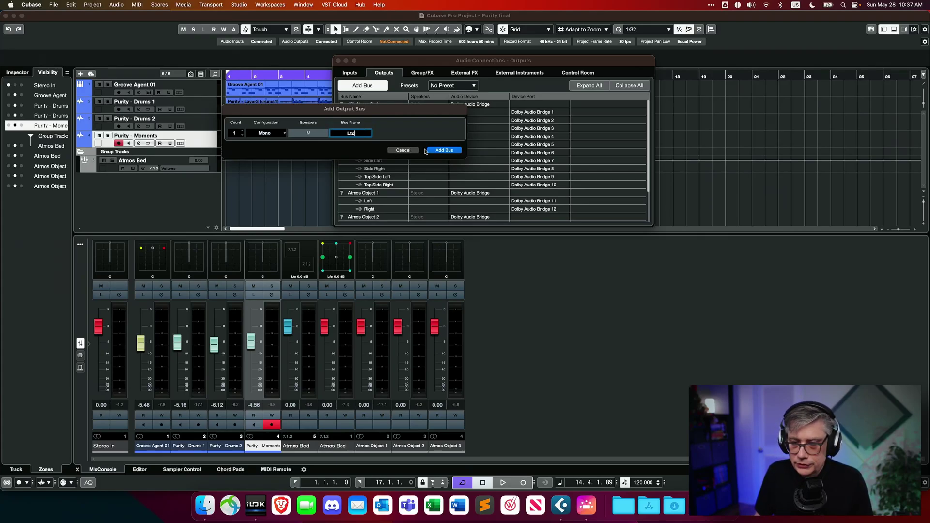
pyautogui.click(444, 150)
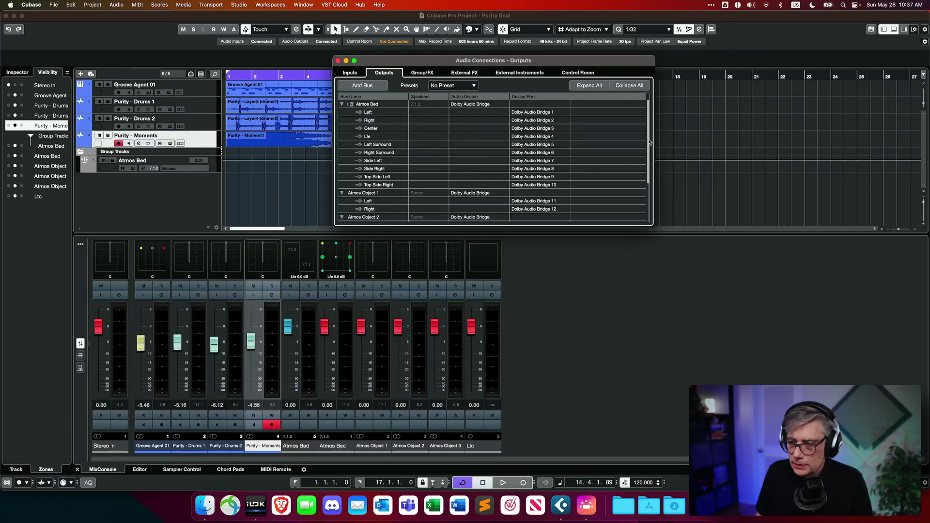
# Route the Ltc bus's mono channel to Dolby Audio Bridge 129 and close the audio connections
pyautogui.scroll(-5, 649, 155)
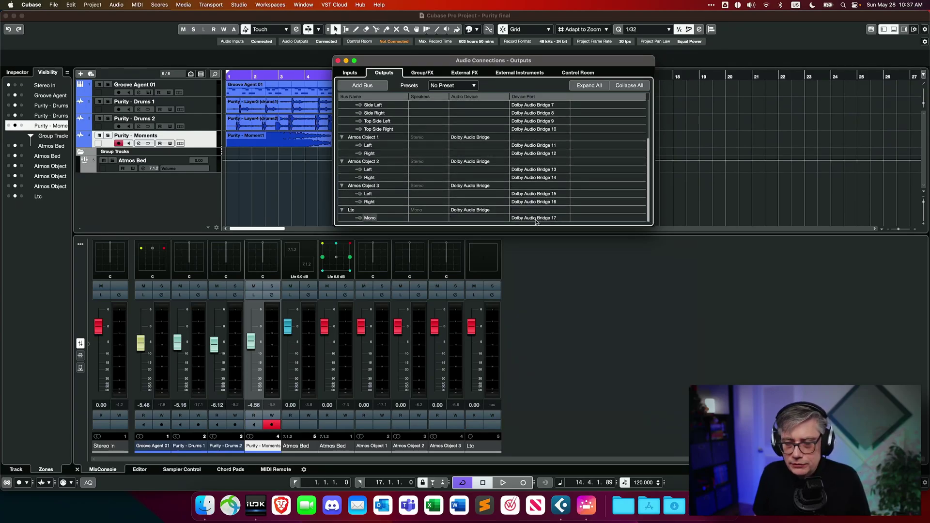
pyautogui.click(534, 218)
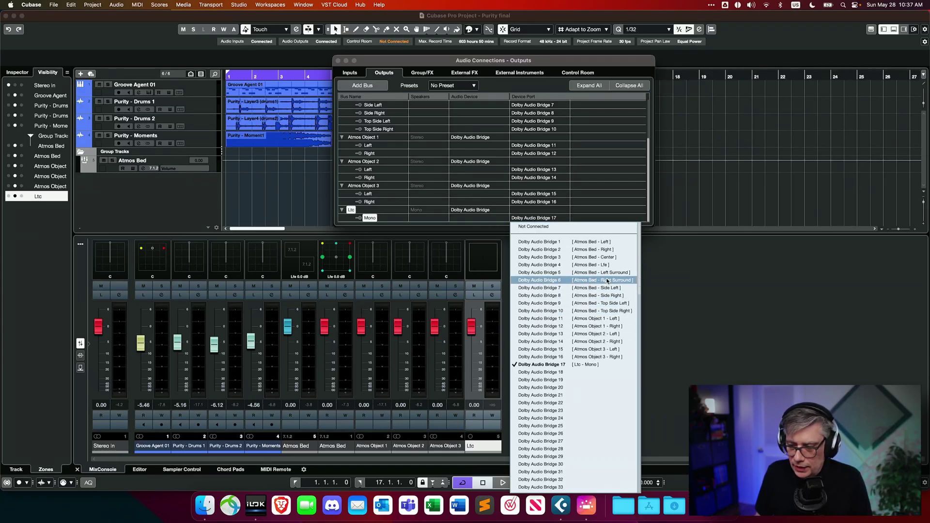
pyautogui.scroll(-3, 640, 309)
pyautogui.scroll(-15, 640, 309)
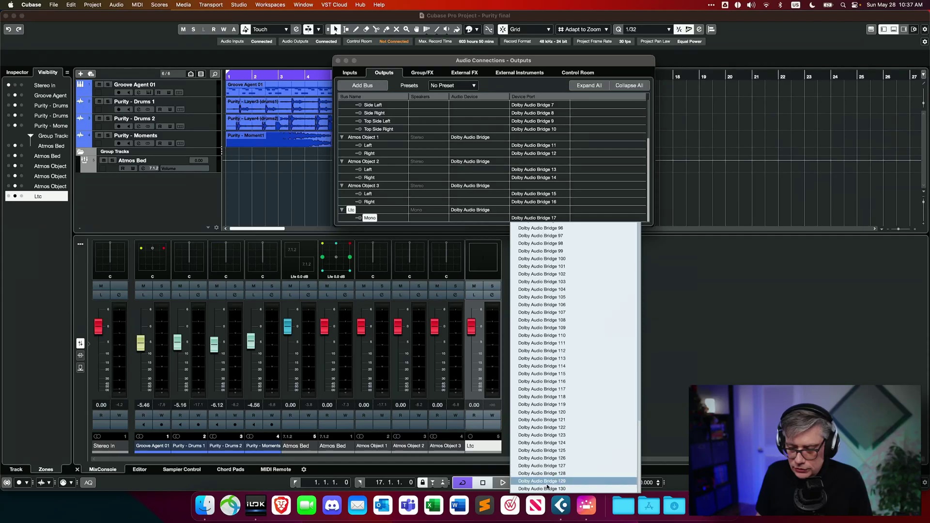
pyautogui.click(549, 481)
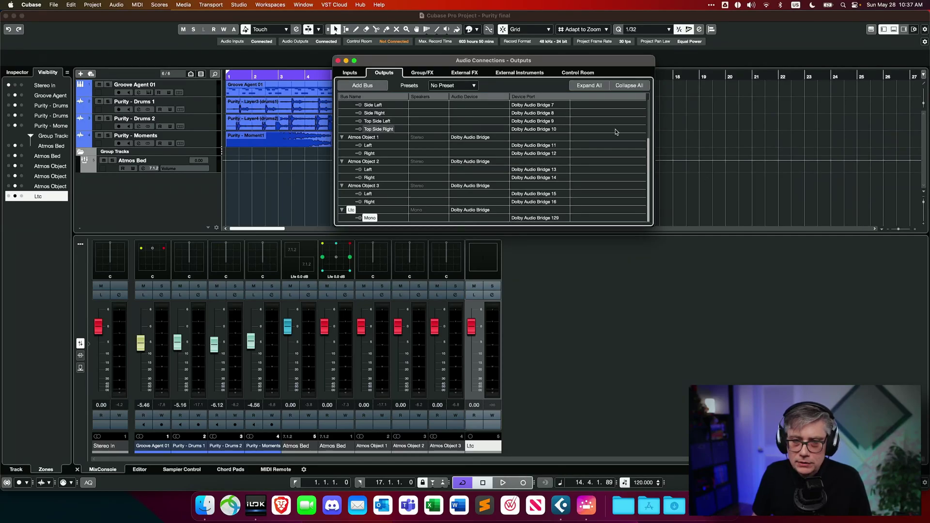
pyautogui.click(338, 62)
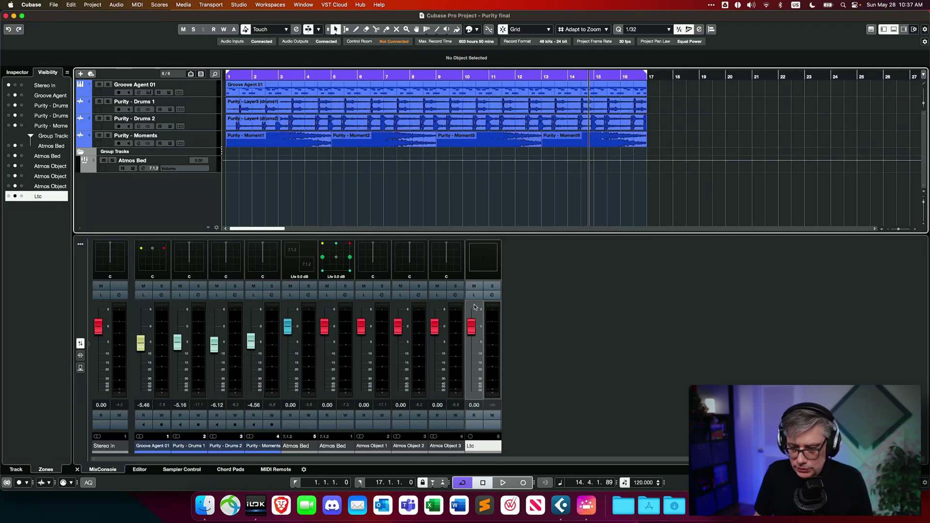
# Insert the Dolby LTC Generator plug-in in the first insert slot of the Ltc output channel and close its channel settings
pyautogui.click(492, 296)
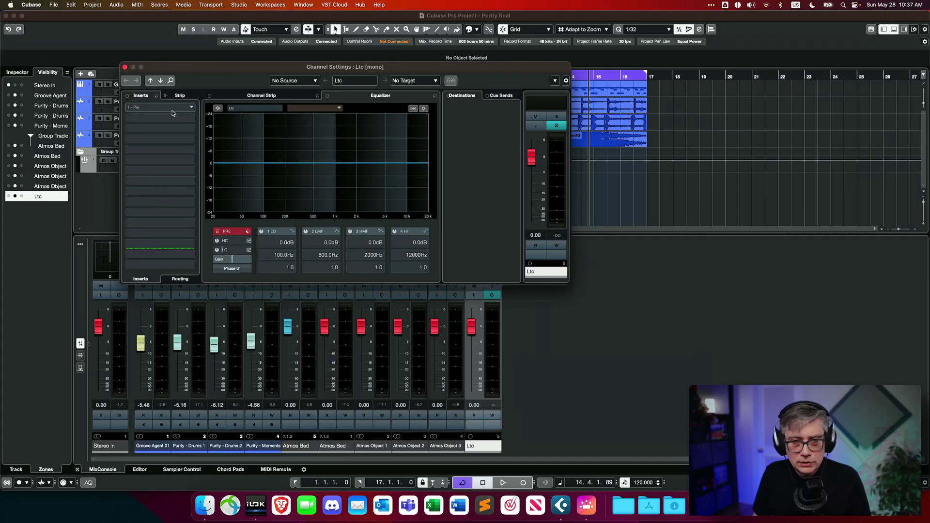
pyautogui.click(191, 108)
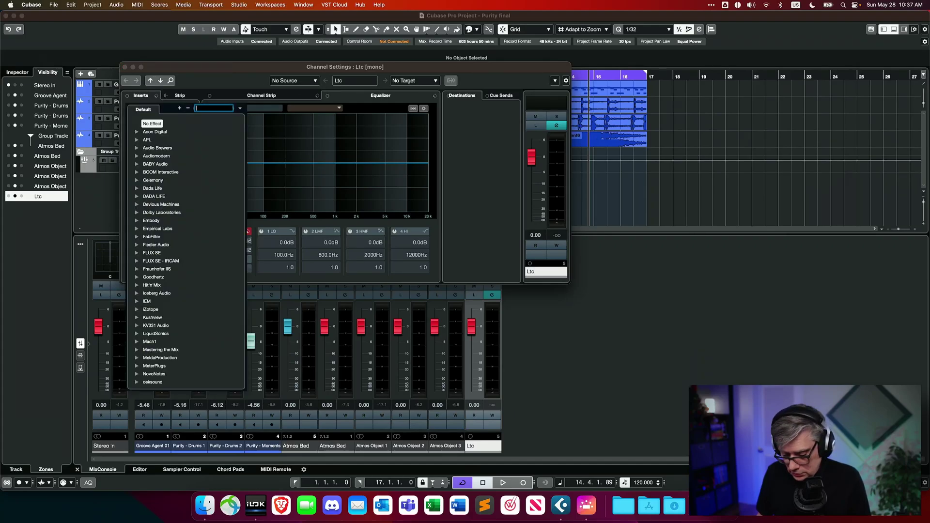
pyautogui.write('ltc')
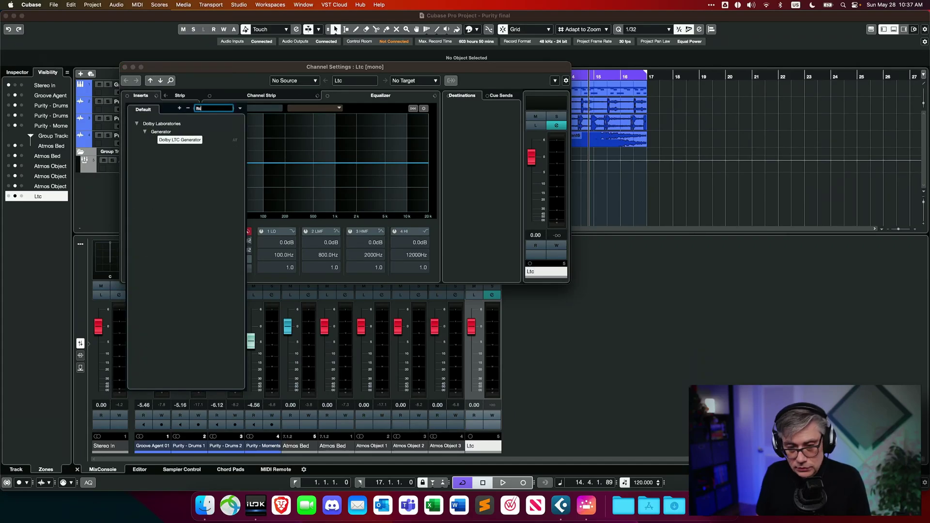
pyautogui.click(180, 142)
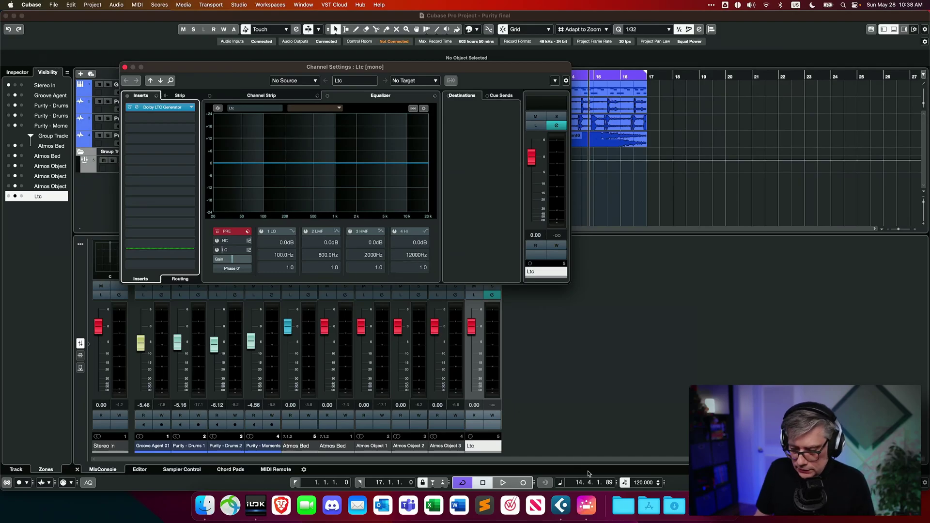
pyautogui.click(587, 506)
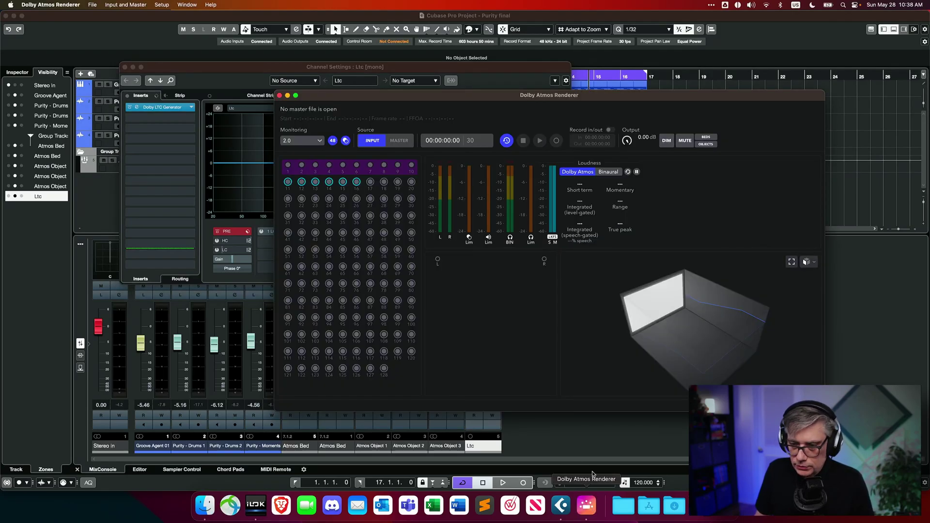
pyautogui.click(125, 67)
# Play the project in Cubase, check the timecode and loudness readings in the Dolby Atmos Renderer, and stop playback
pyautogui.moveTo(413, 100); pyautogui.dragTo(406, 85)
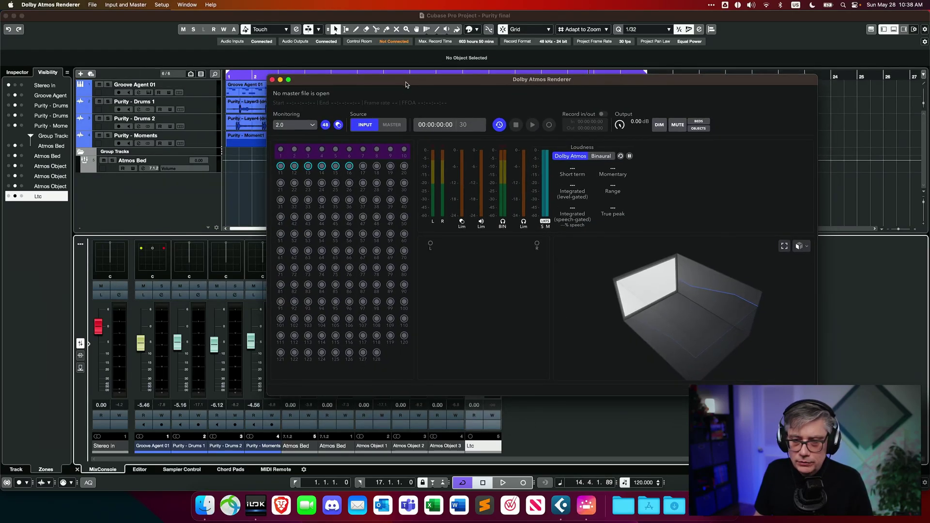
pyautogui.click(162, 20)
pyautogui.press('space')
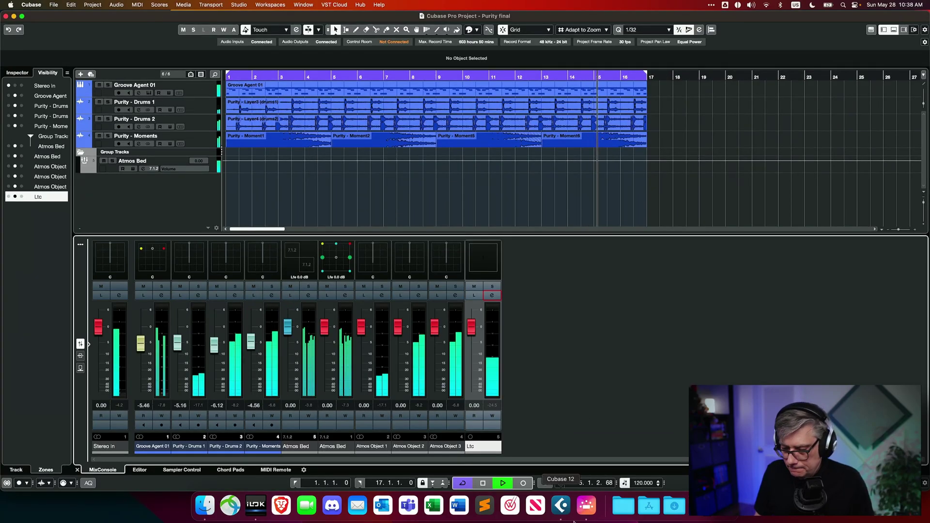
pyautogui.click(585, 506)
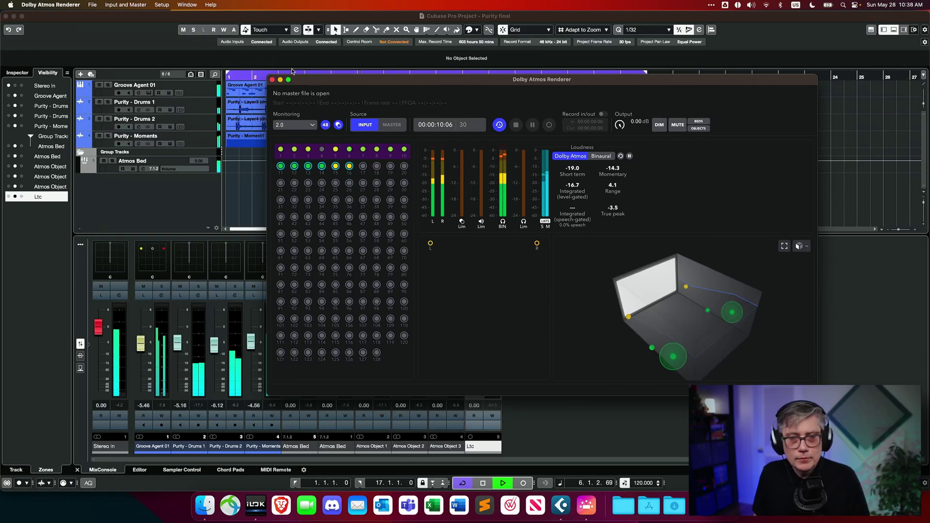
pyautogui.click(269, 21)
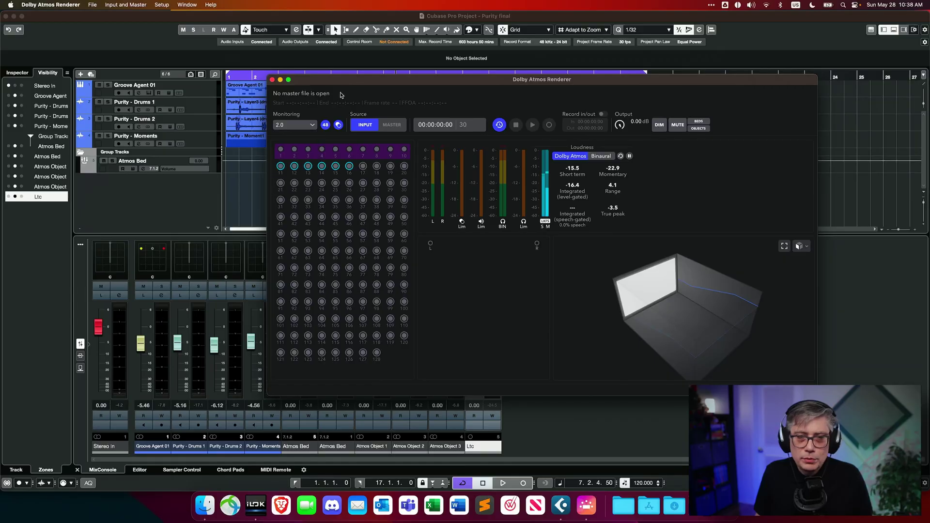
# Look through the Renderer's input and export options, examine the speaker layout in Room Setup, and close it unchanged
pyautogui.click(138, 6)
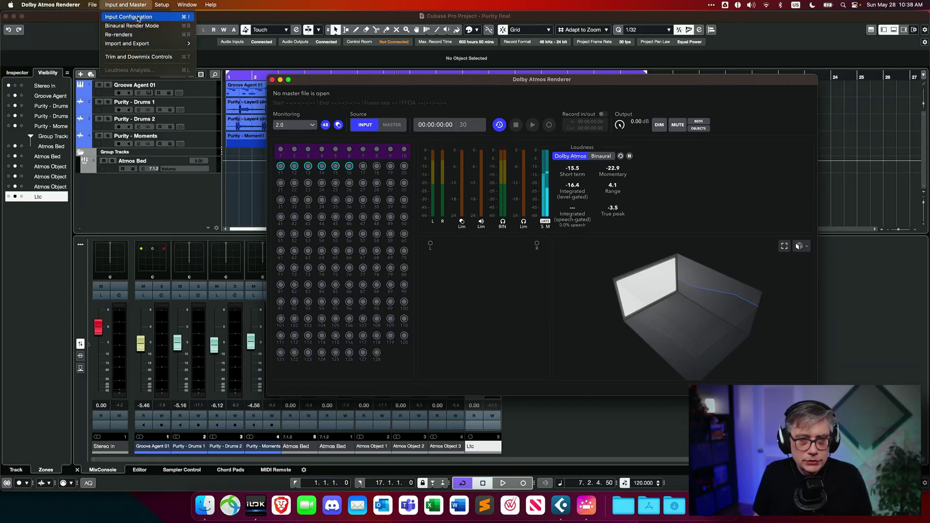
pyautogui.moveTo(137, 47)
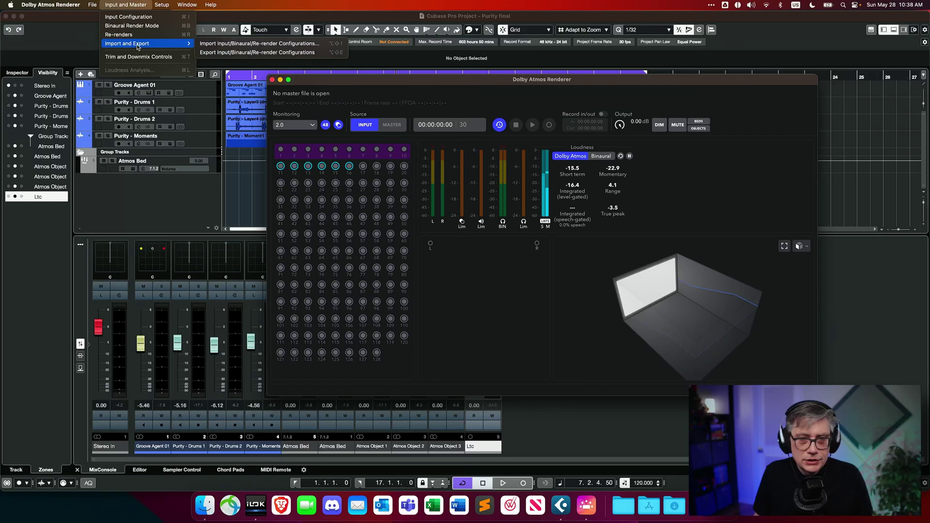
pyautogui.moveTo(162, 5)
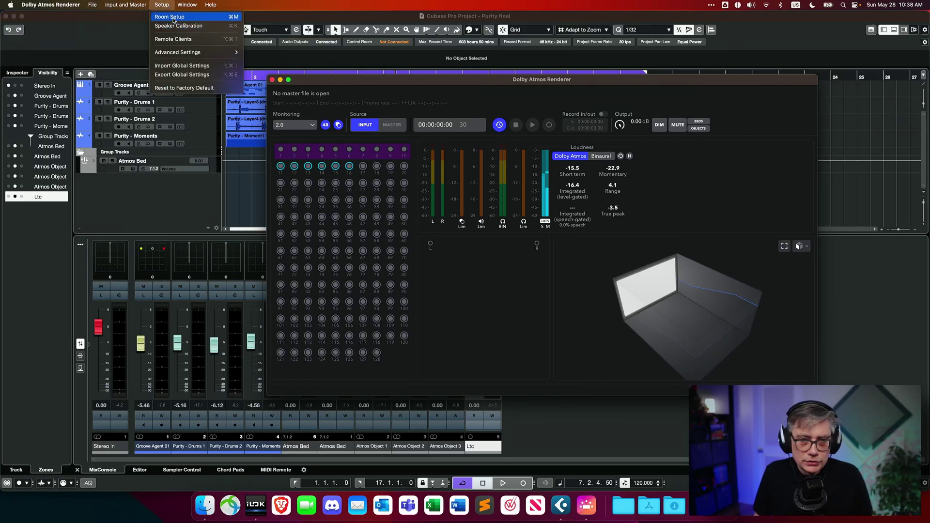
pyautogui.click(170, 17)
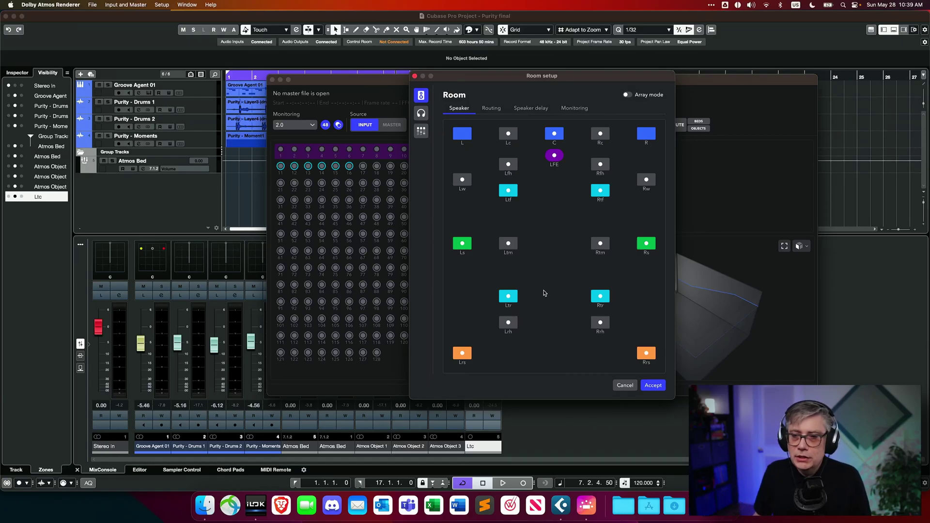
pyautogui.click(415, 77)
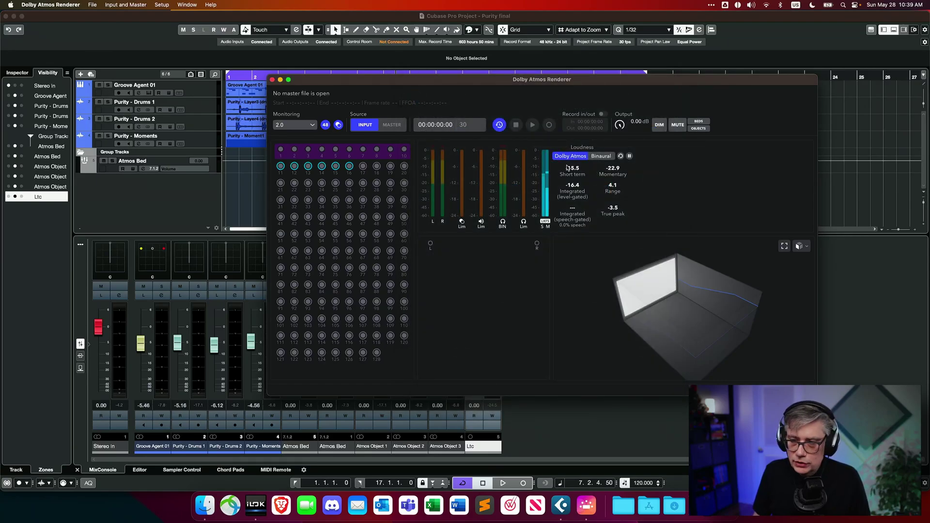
# Open the Renderer's speaker calibration settings and examine the speaker gains and EQ
pyautogui.click(163, 5)
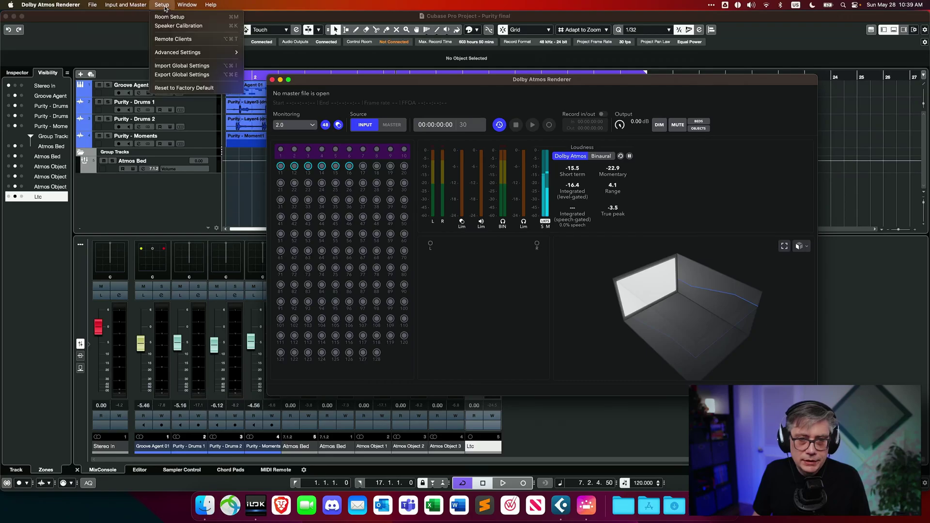
pyautogui.click(183, 25)
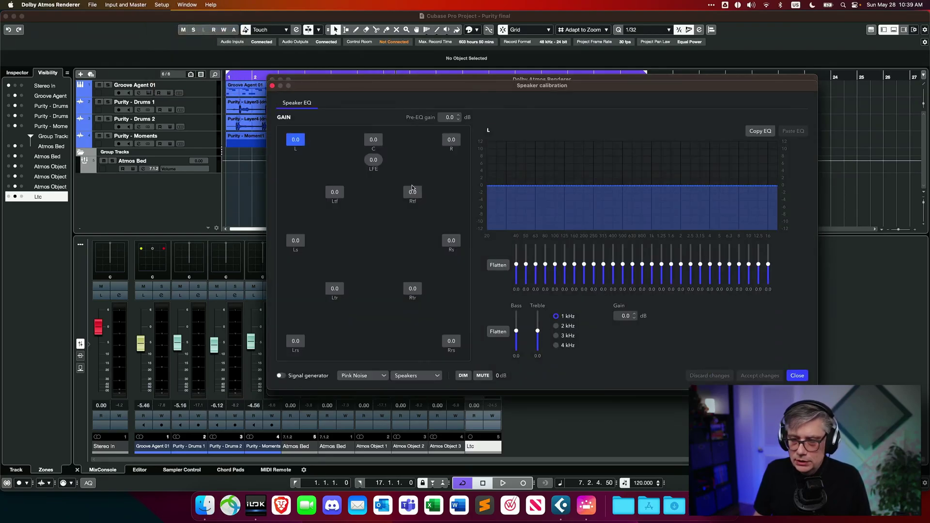